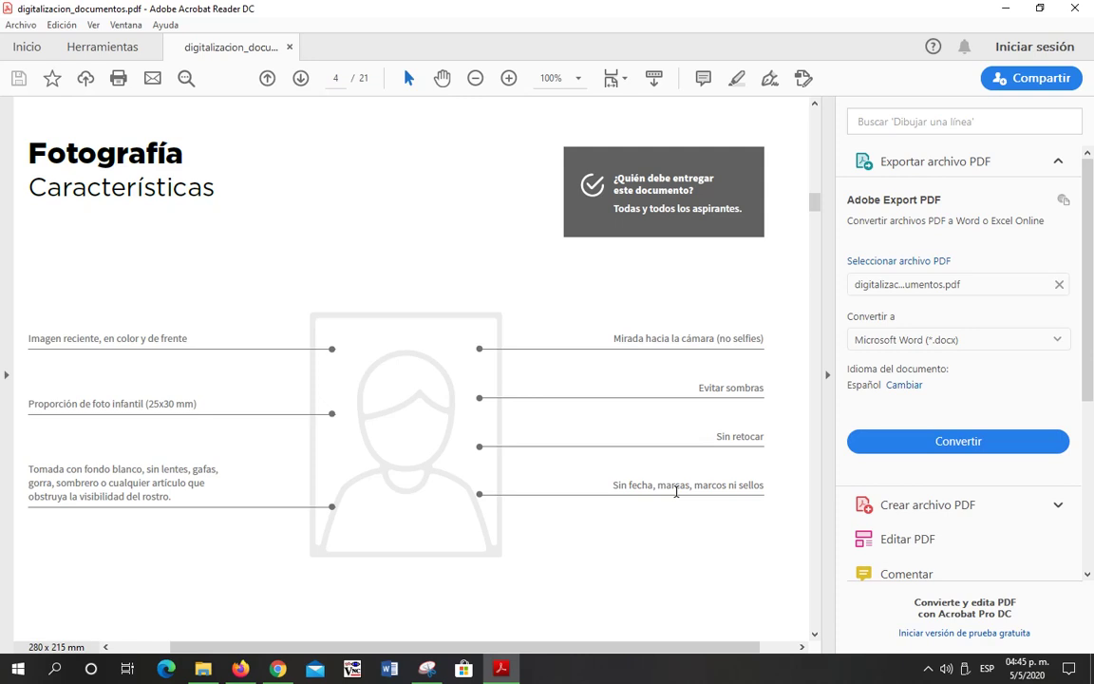
# Step: Review the photo requirements in the PDF guide, highlighting the 25x30 mm and 295x354 px dimensions
pyautogui.scroll(10, 579, 490)
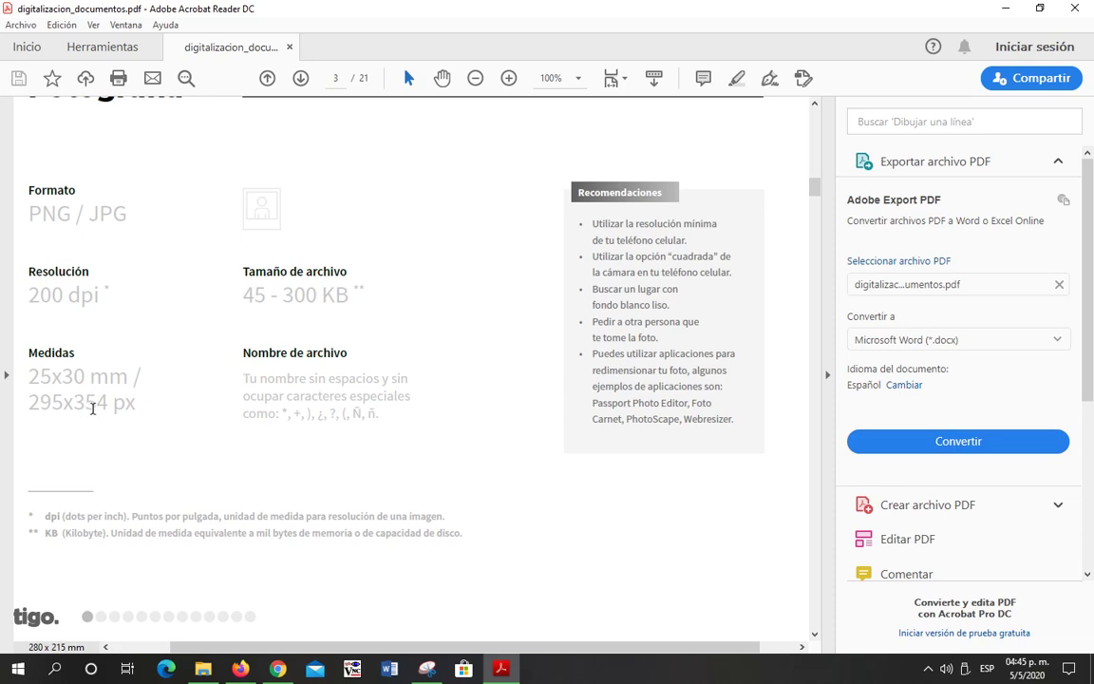
pyautogui.moveTo(36, 377); pyautogui.dragTo(142, 379)
pyautogui.moveTo(28, 402); pyautogui.dragTo(136, 405)
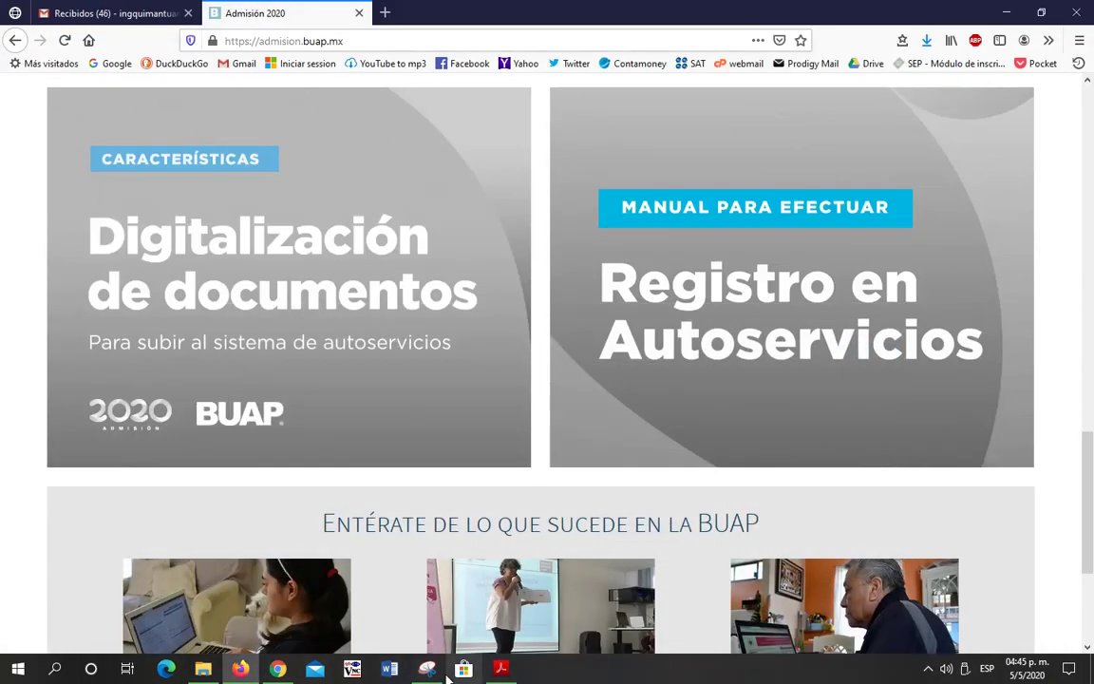
# Step: Bring up the snip of the photo requirements, then minimize it and the browser to reach the desktop
pyautogui.click(439, 670)
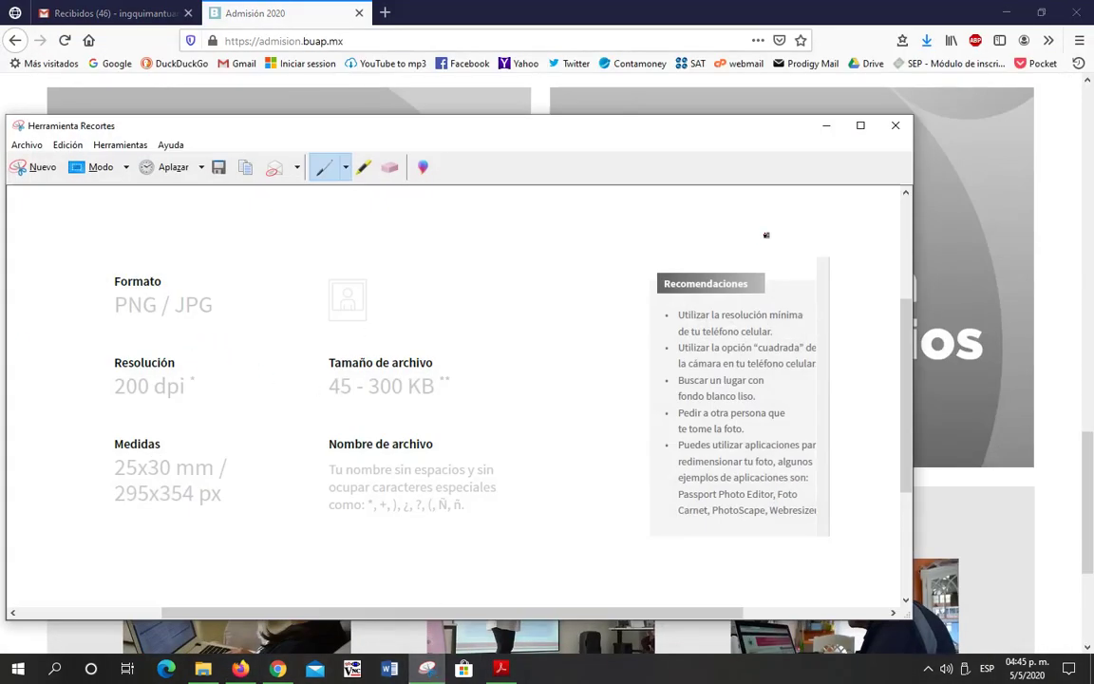
pyautogui.click(826, 125)
pyautogui.click(1003, 13)
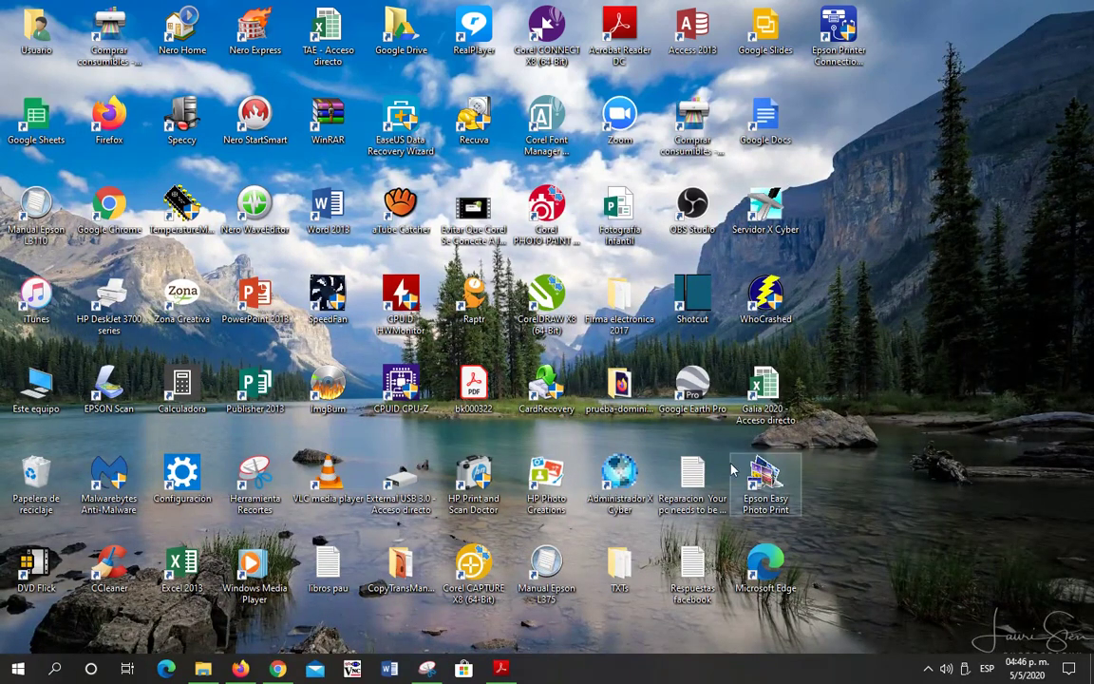
# Step: Locate Publisher 2013 on the desktop and search the installed applications for "publi"
pyautogui.click(266, 399)
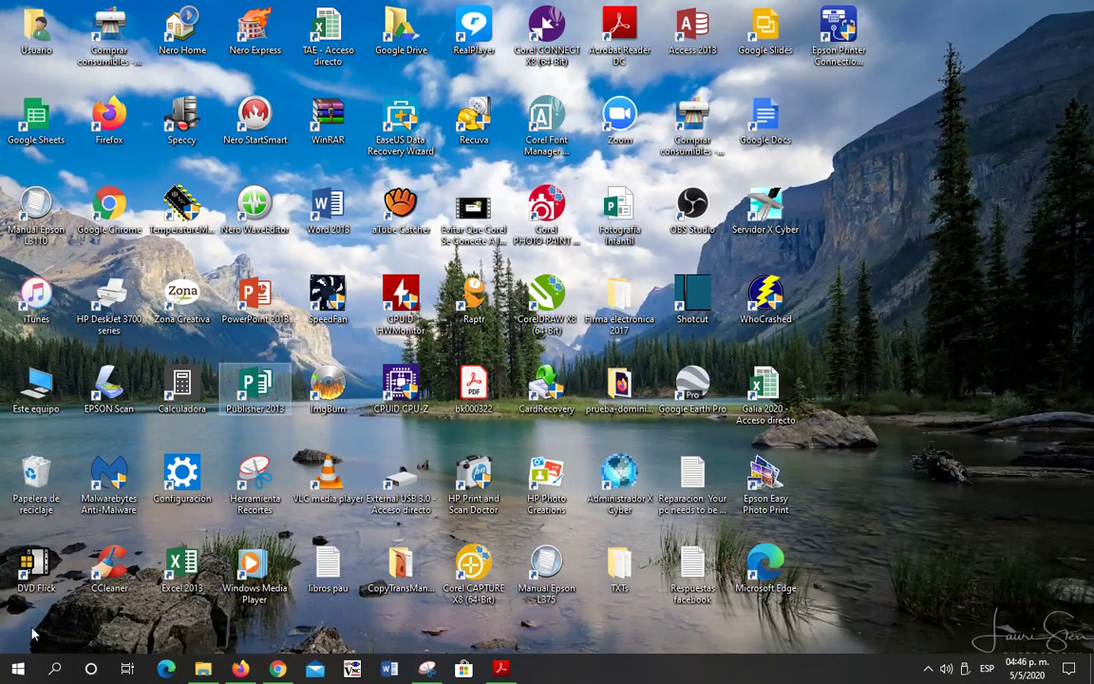
pyautogui.click(18, 669)
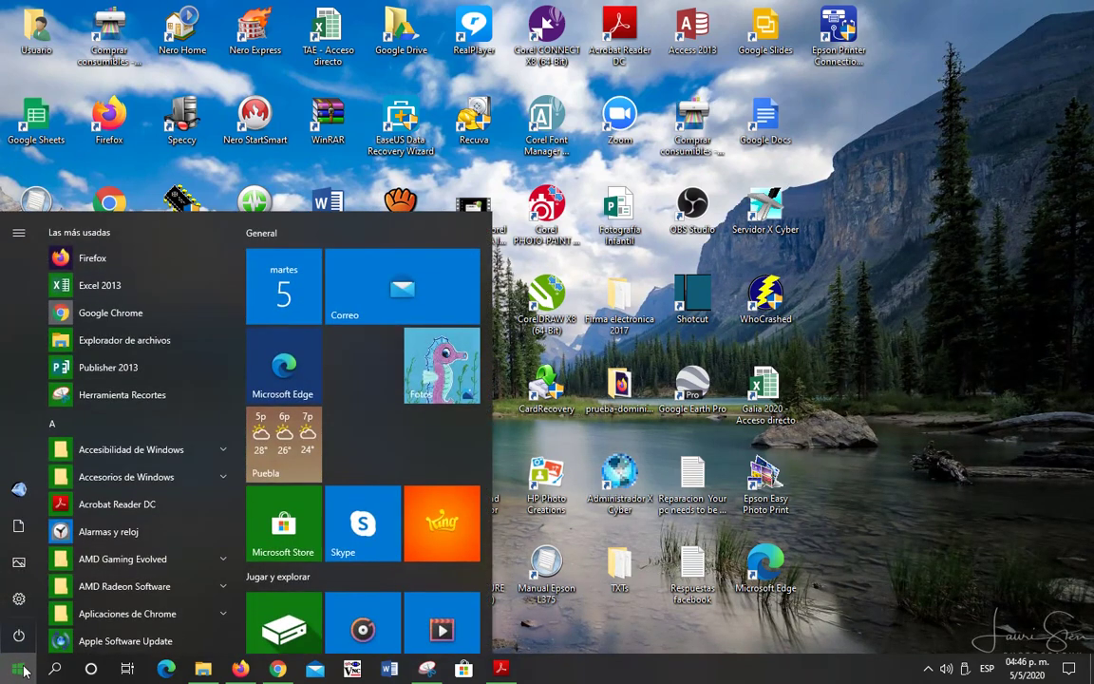
pyautogui.write('publi')
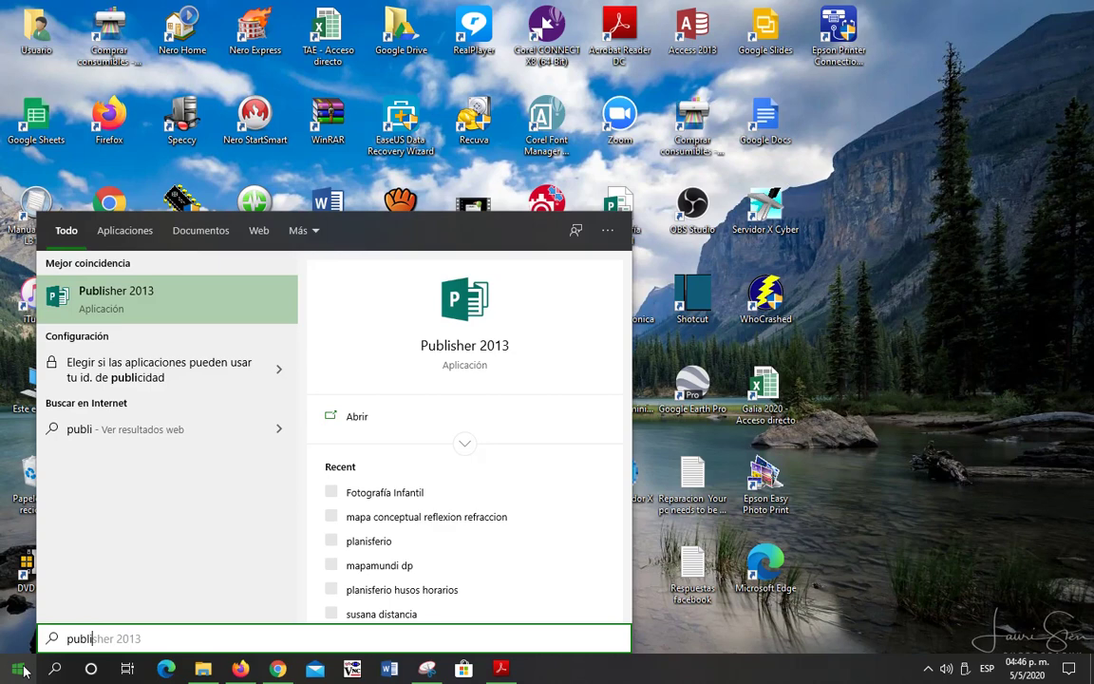
pyautogui.click(217, 304)
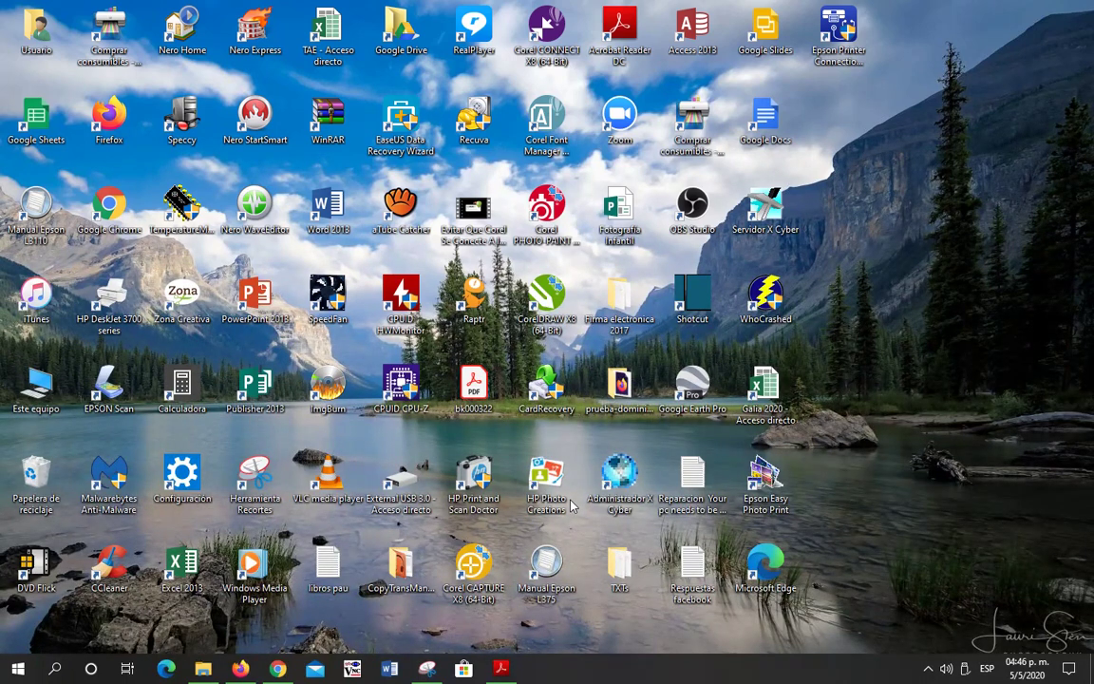
# Step: Review the photo characteristics page in the PDF guide and return to the desktop
pyautogui.click(501, 668)
pyautogui.scroll(-5, 530, 460)
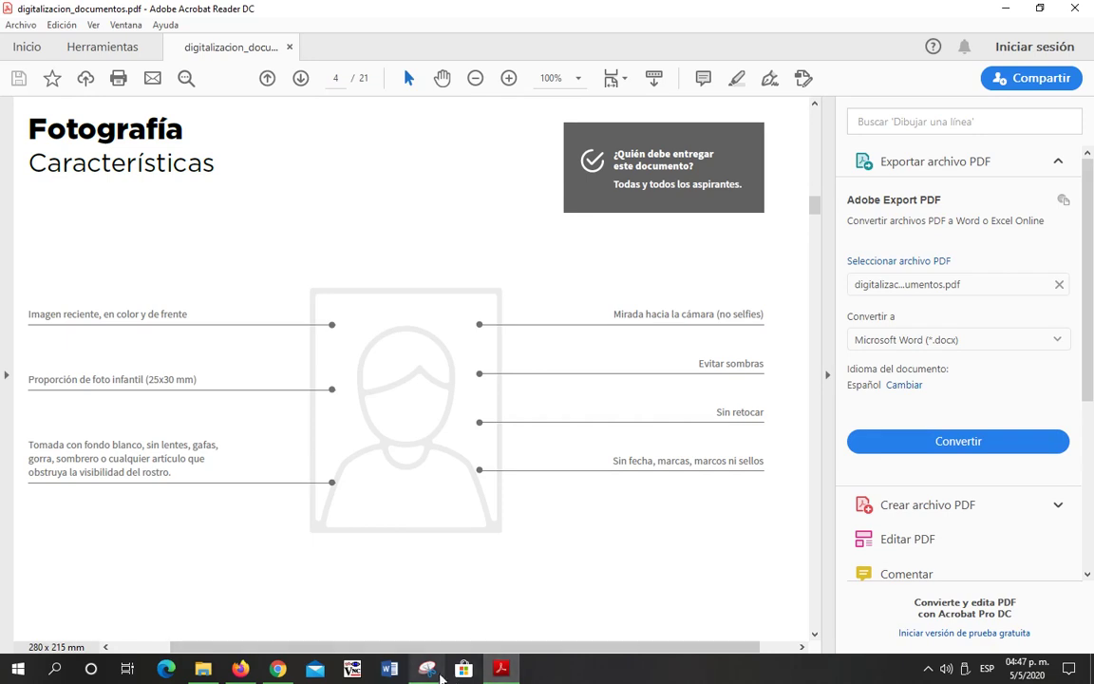
pyautogui.hotkey('alt', 'Tab')
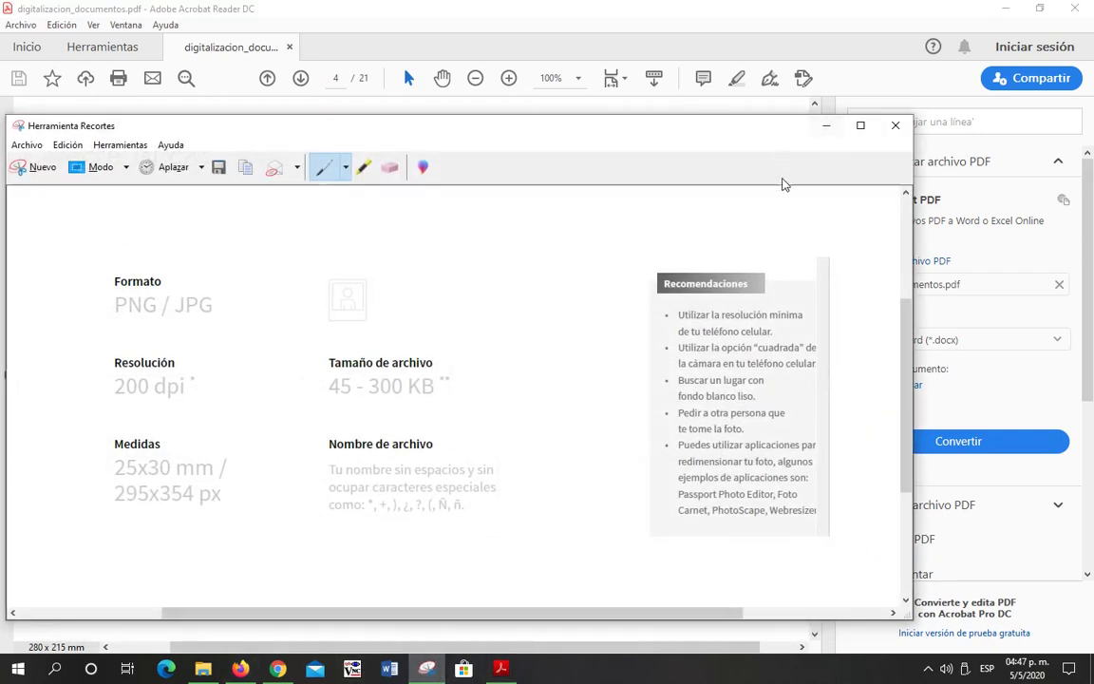
pyautogui.click(827, 127)
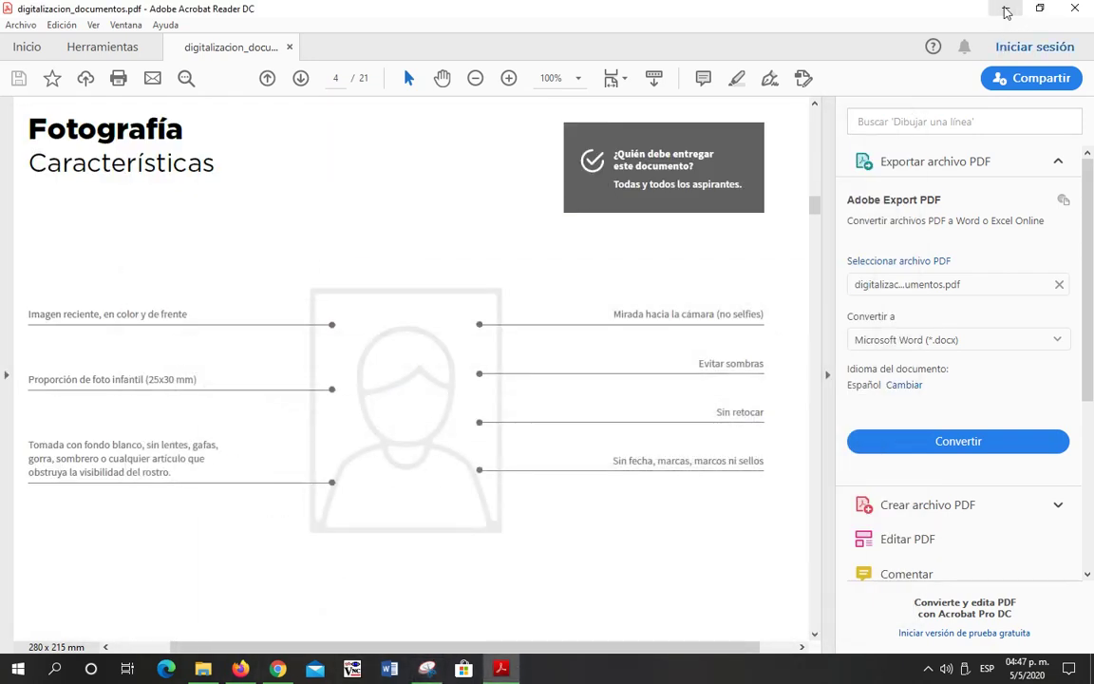
pyautogui.click(1006, 9)
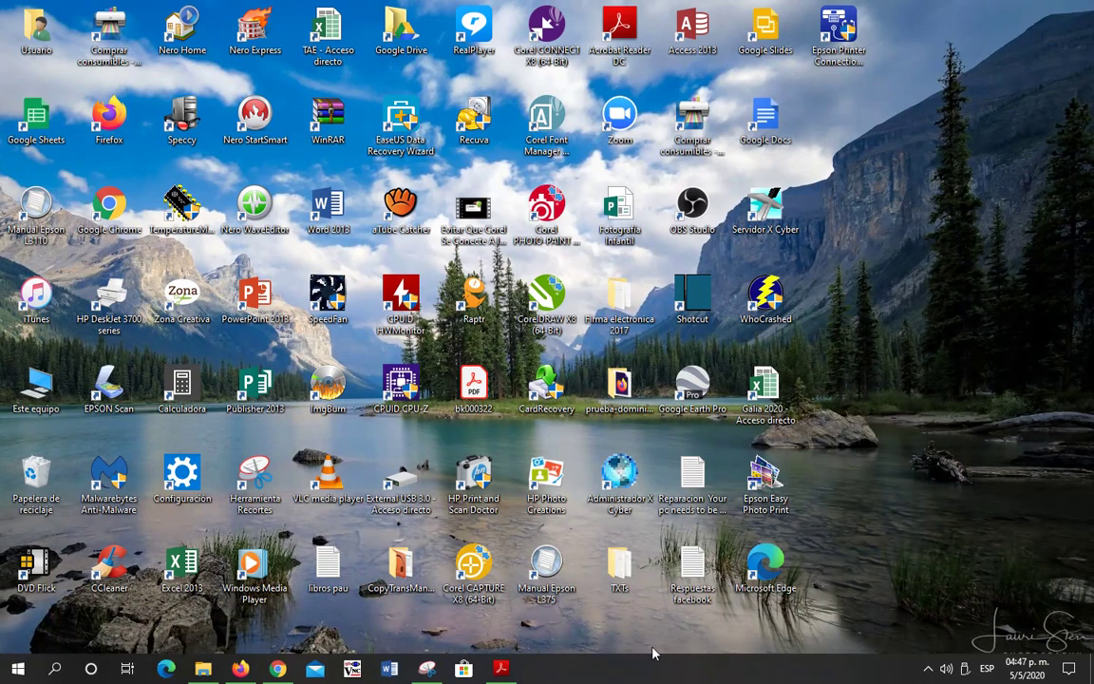
# Step: Open Publisher 2013 in a maximized window and browse its featured templates
pyautogui.doubleClick(257, 387)
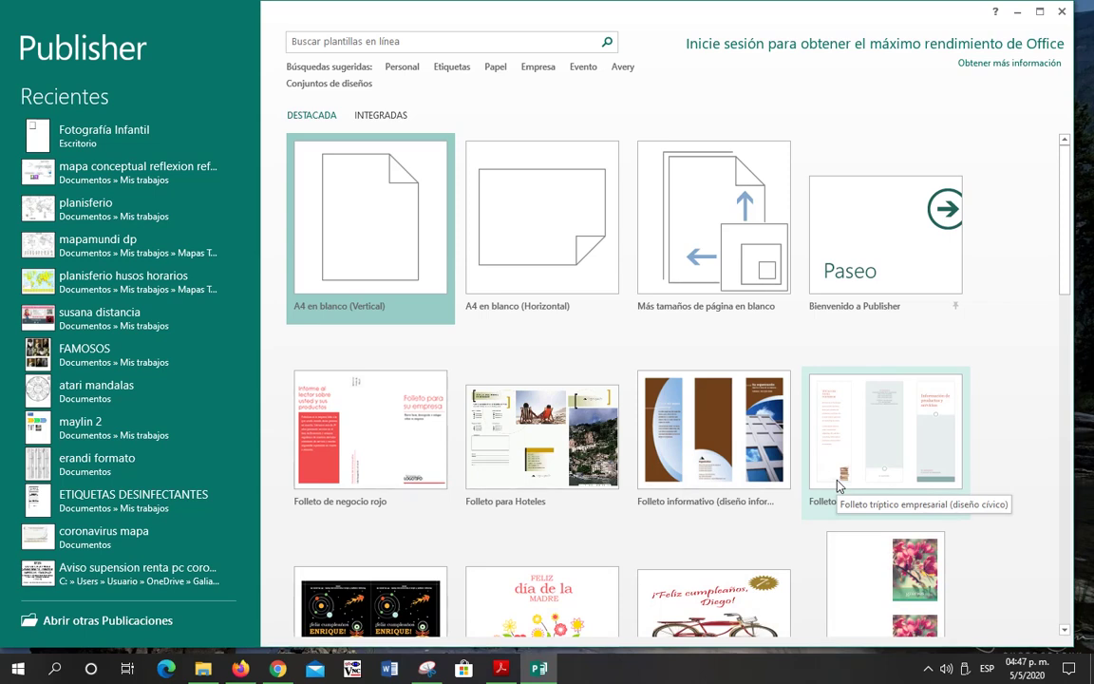
pyautogui.click(1039, 13)
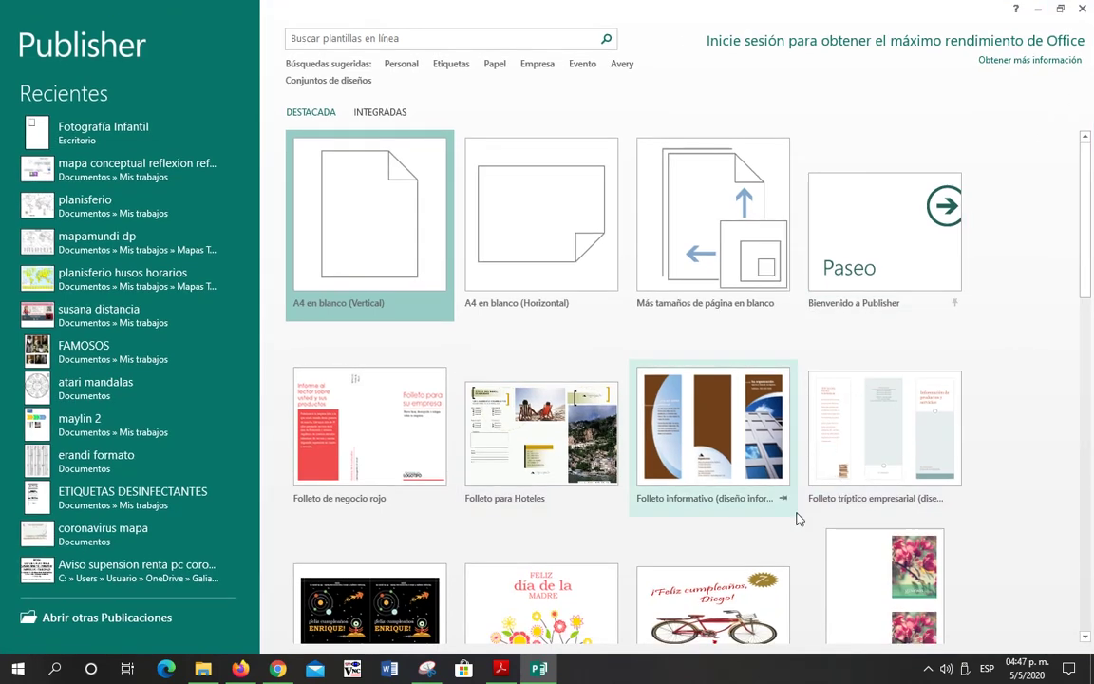
pyautogui.scroll(-3, 866, 482)
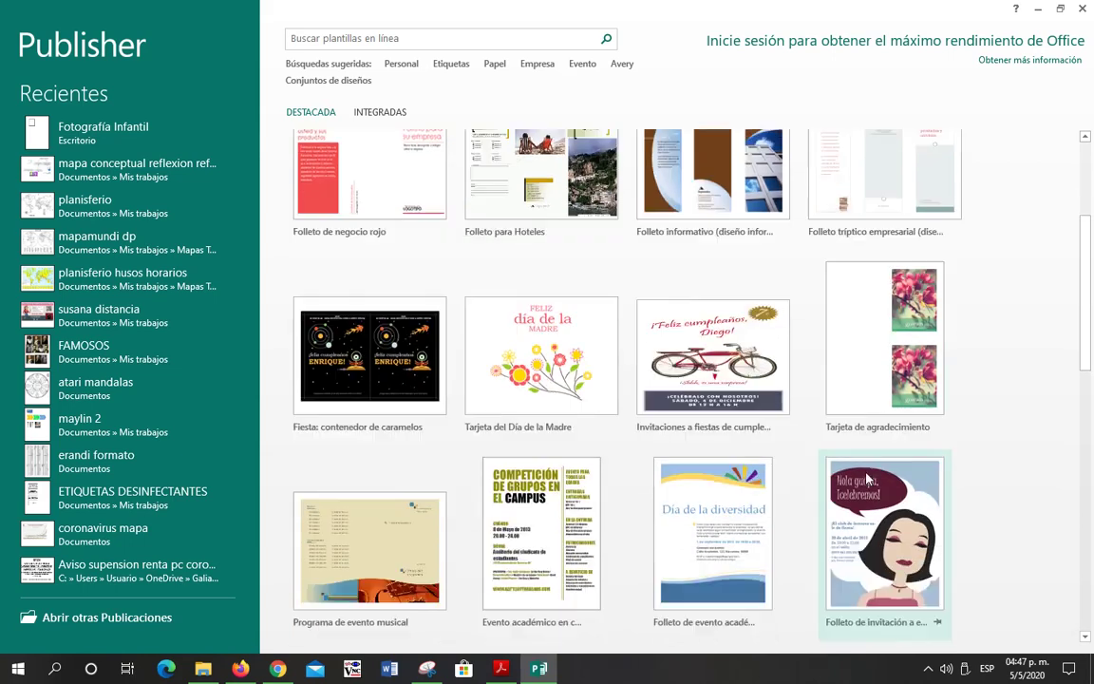
pyautogui.scroll(1, 866, 479)
pyautogui.scroll(3, 835, 469)
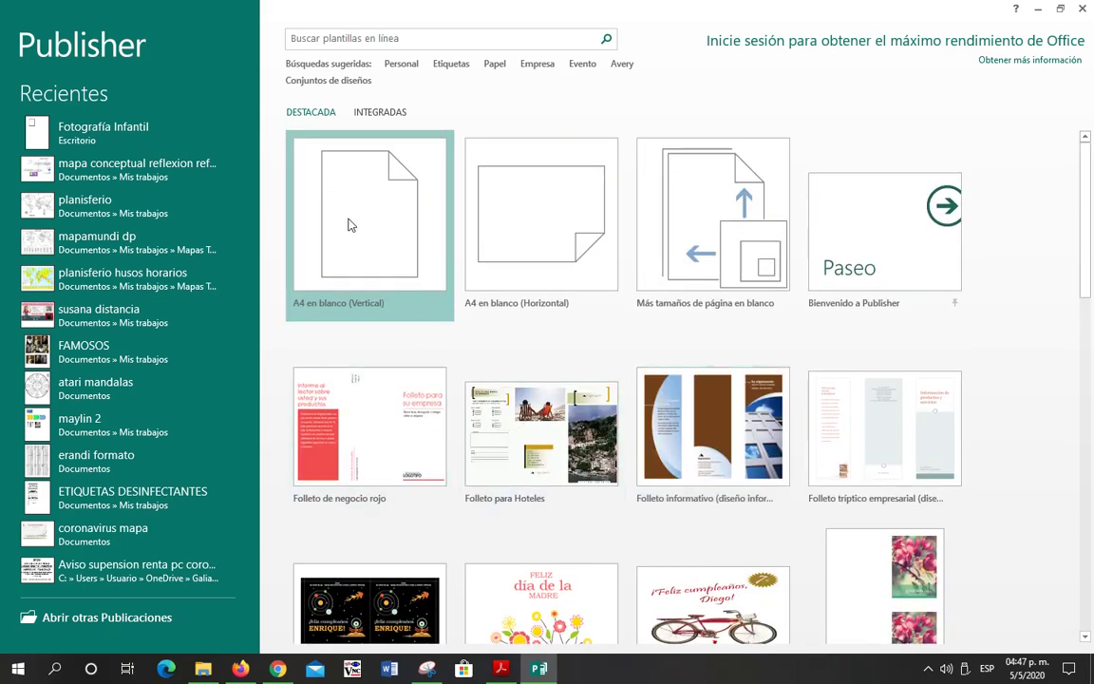
# Step: Create a blank publication on vertical A6 photo paper, 10.5 x 14.8 cm
pyautogui.click(721, 264)
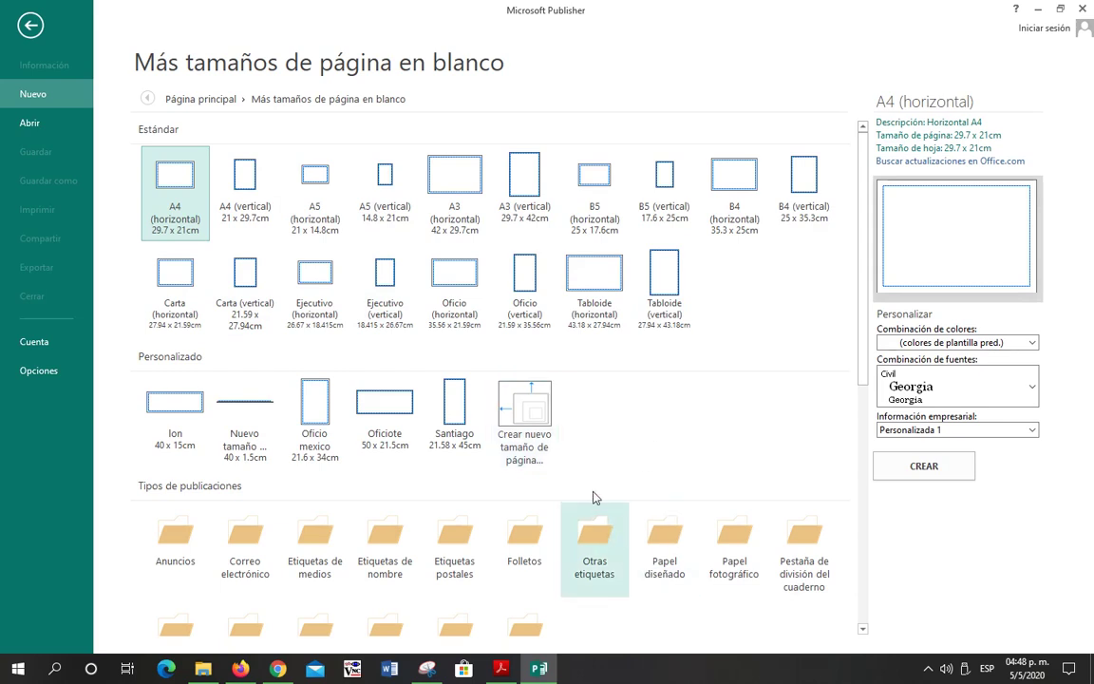
pyautogui.click(739, 567)
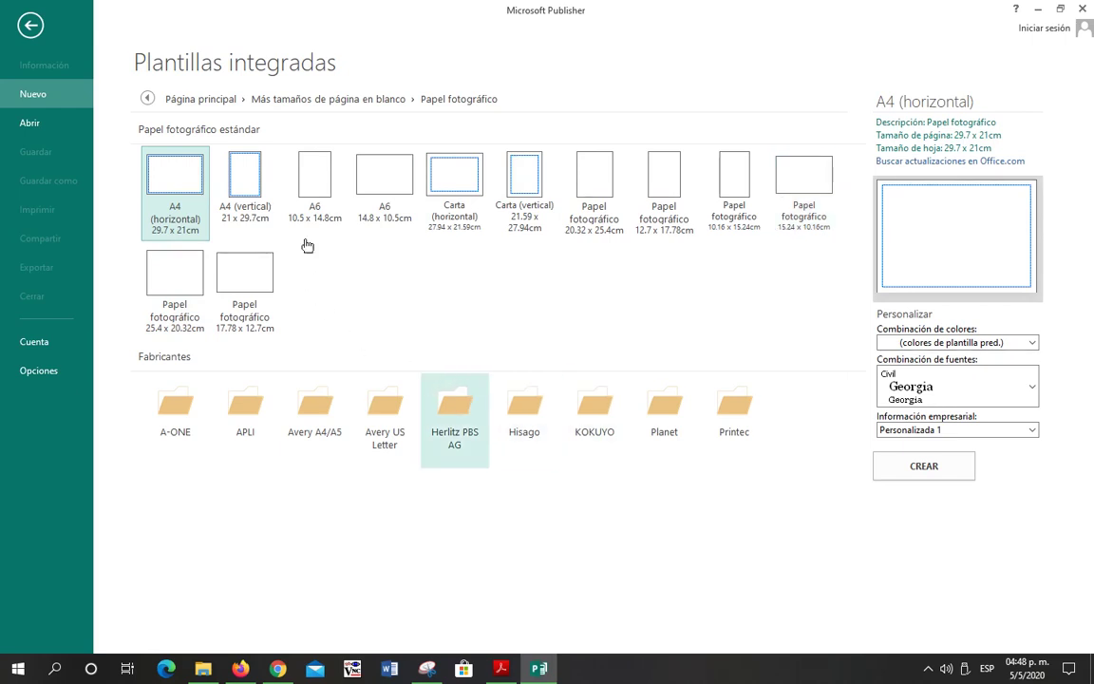
pyautogui.click(309, 174)
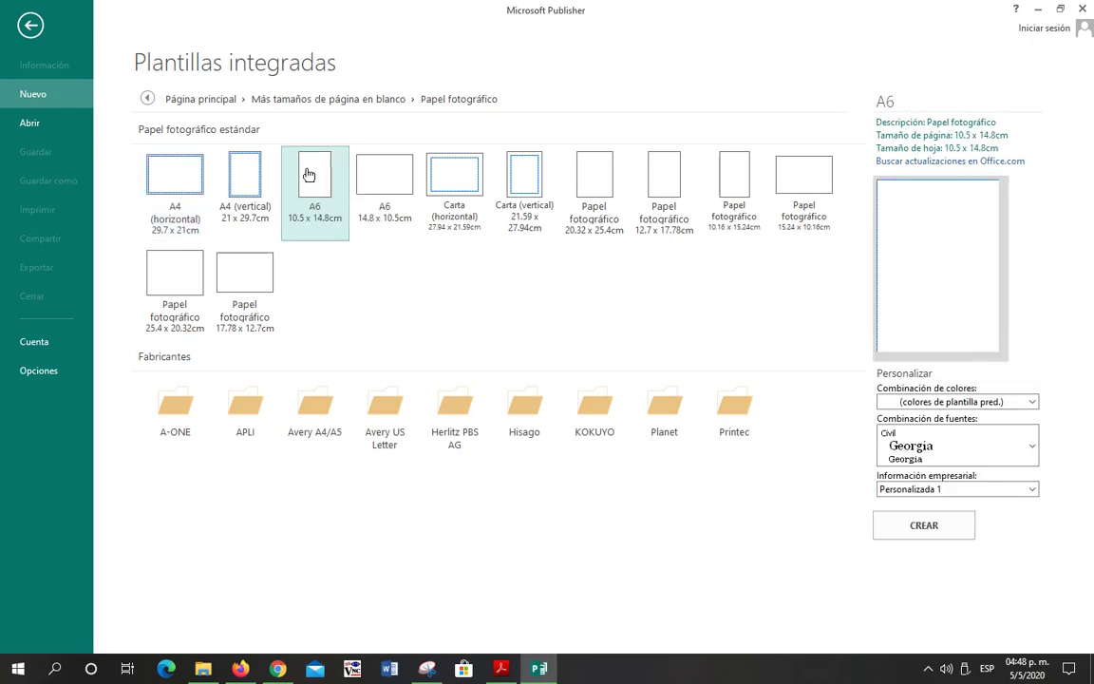
pyautogui.doubleClick(309, 173)
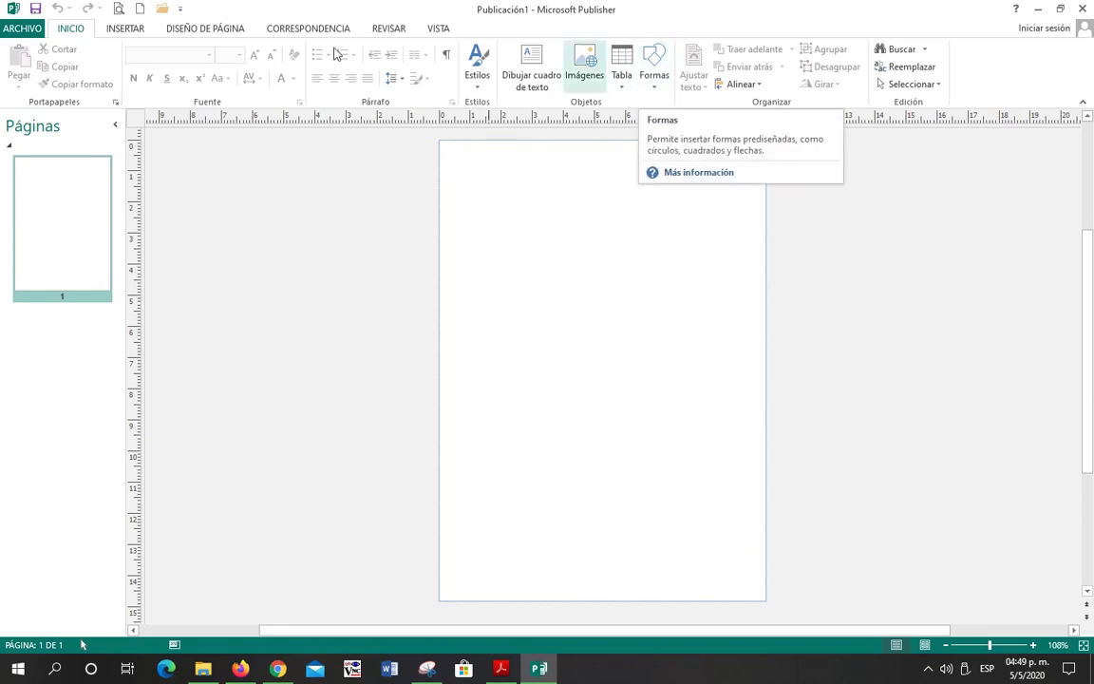
# Step: Draw a rectangle about 2.6 cm wide and 3 cm high in the upper-left area of the page
pyautogui.click(657, 81)
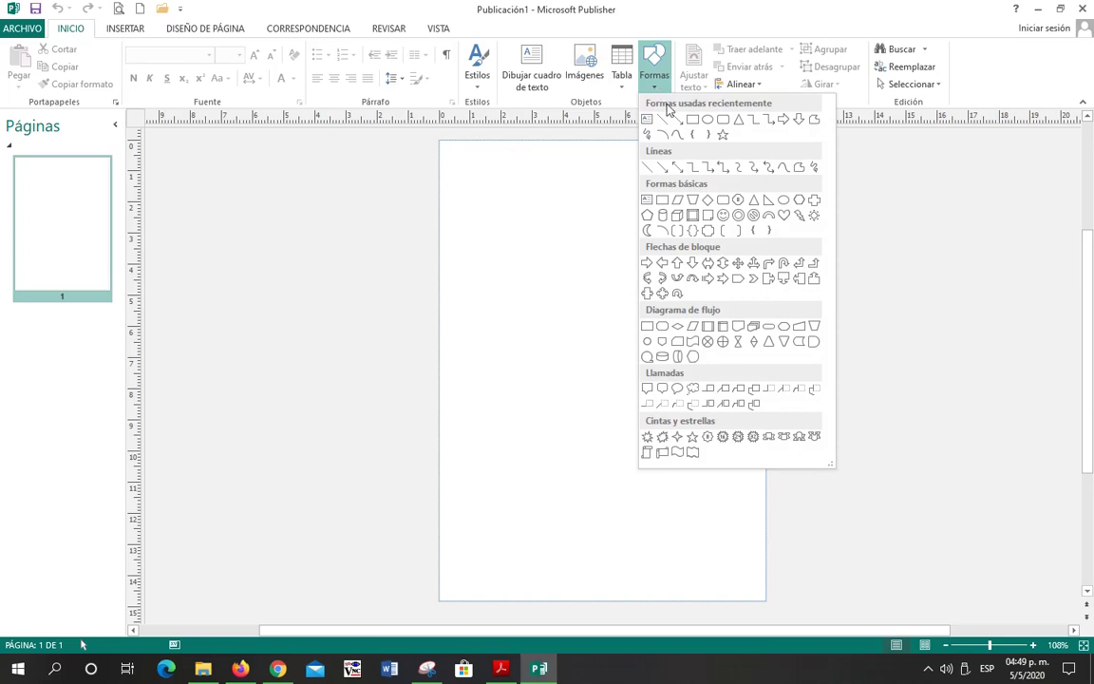
pyautogui.click(693, 129)
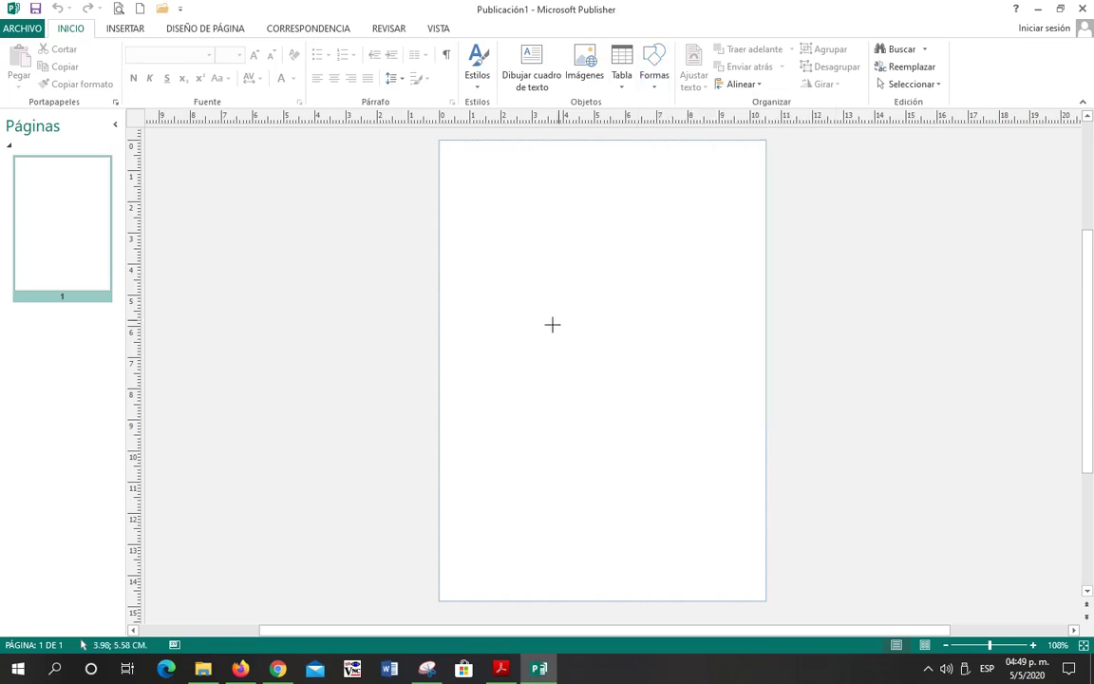
pyautogui.moveTo(481, 210)
pyautogui.mouseDown()
pyautogui.moveTo(491, 263)
pyautogui.moveTo(563, 302)
pyautogui.mouseUp()
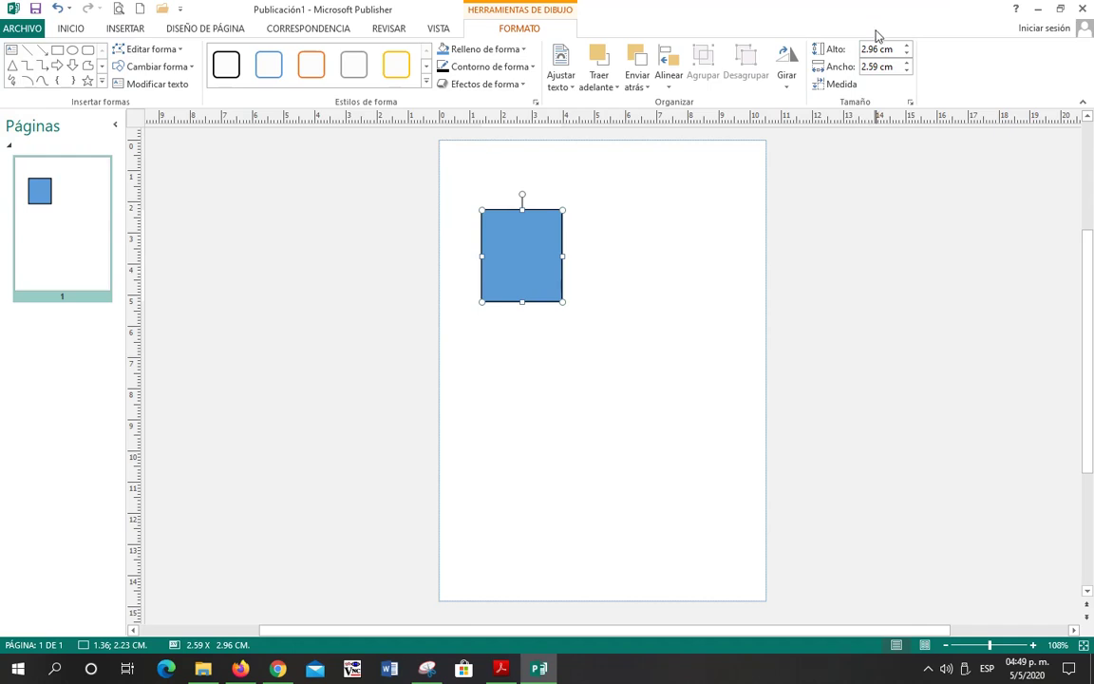
# Step: Check the required photo dimensions in the snip and set the rectangle's height to 3 cm and width to 2.5 cm
pyautogui.click(429, 669)
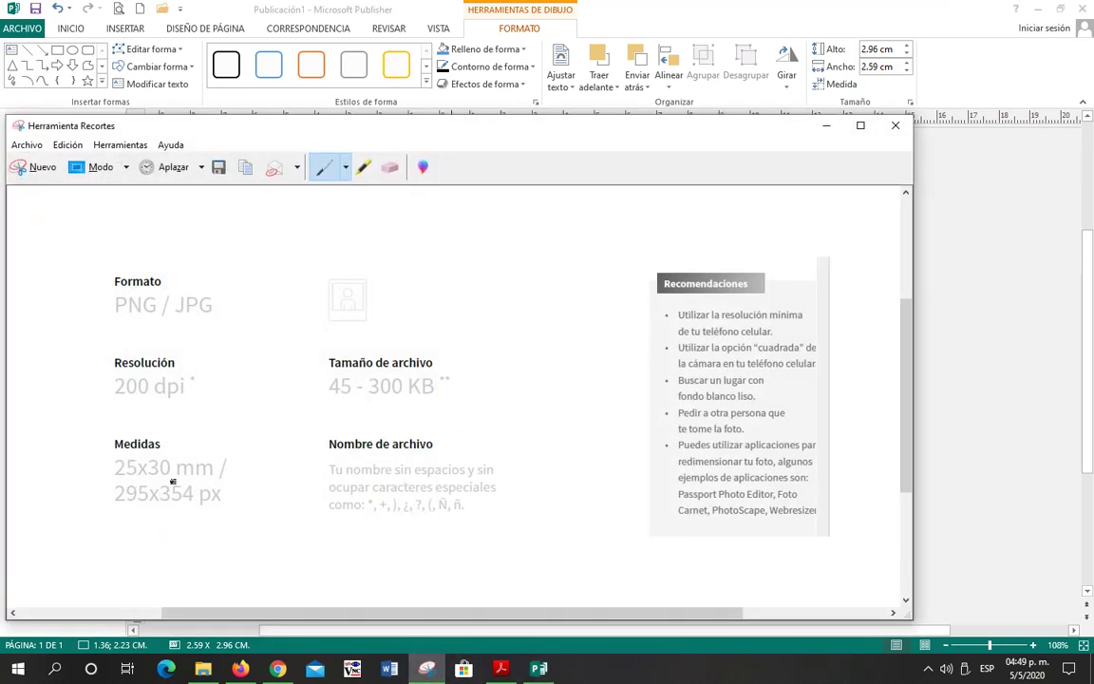
pyautogui.click(965, 16)
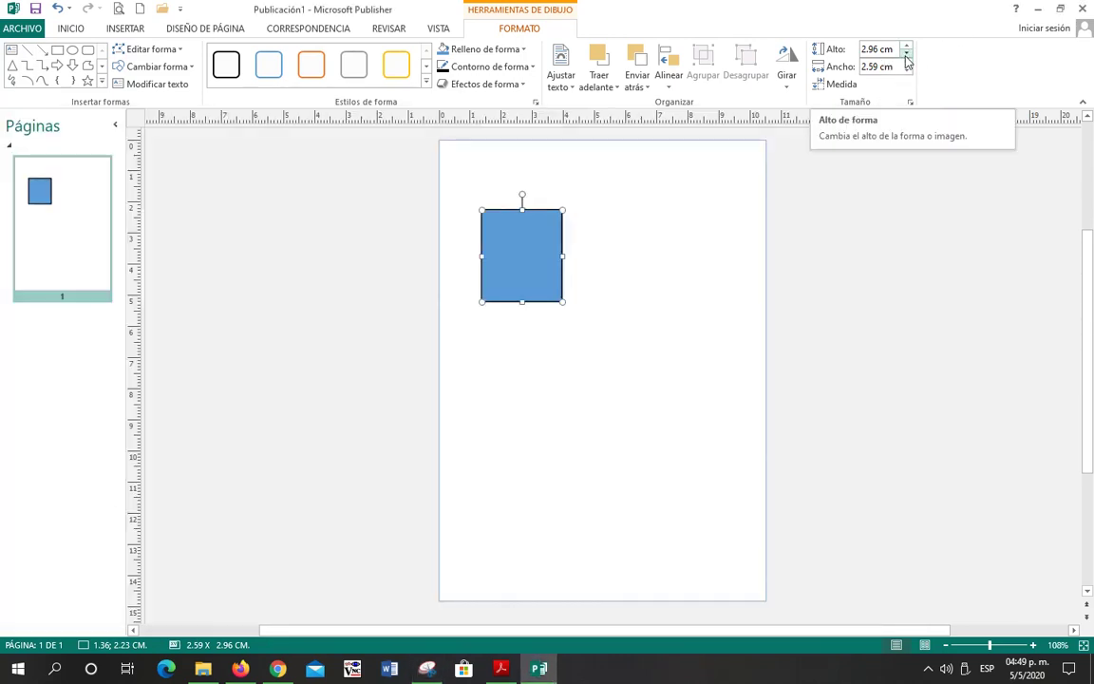
pyautogui.click(906, 44)
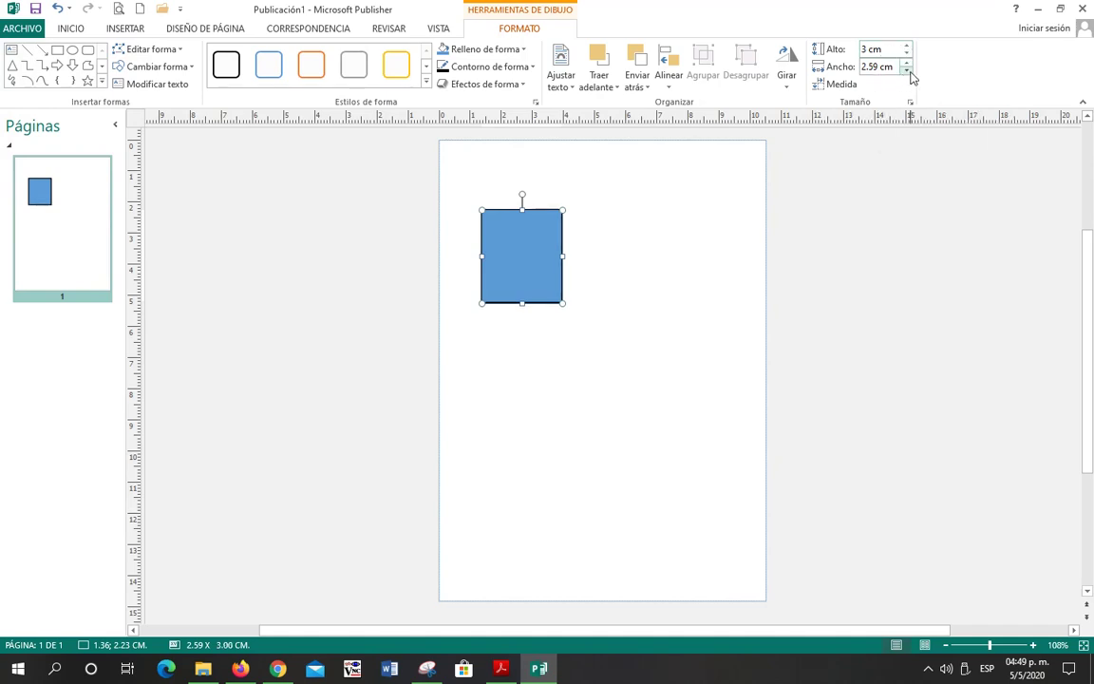
pyautogui.click(906, 71)
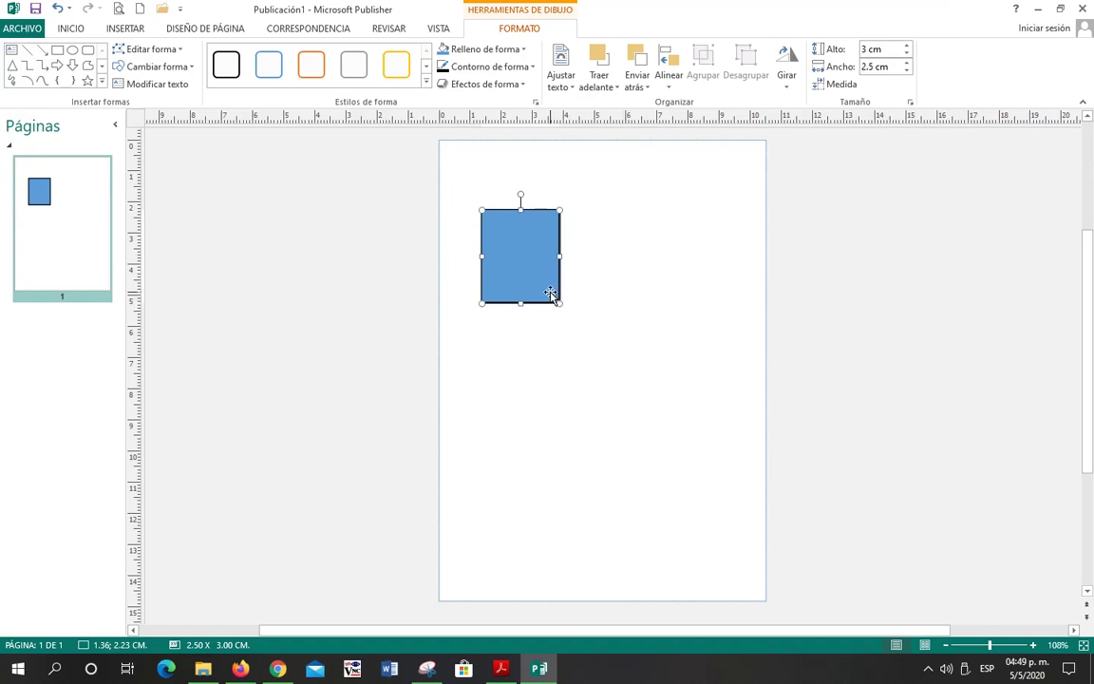
# Step: Remove the rectangle's fill and give its outline the thinnest preset weight
pyautogui.click(482, 48)
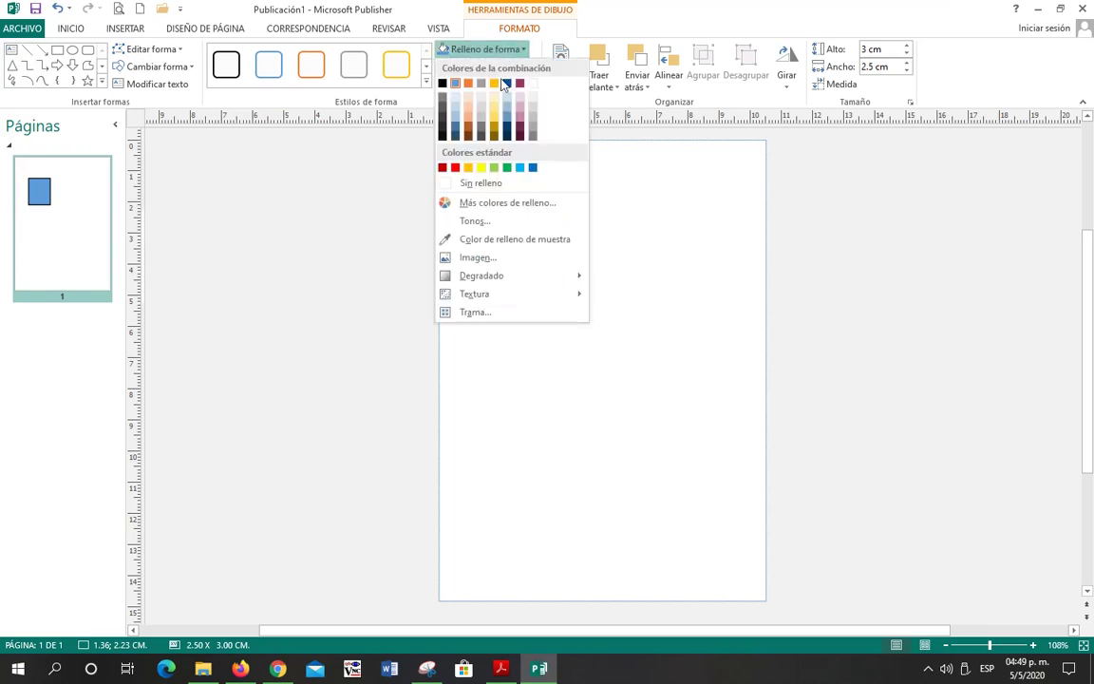
pyautogui.click(481, 183)
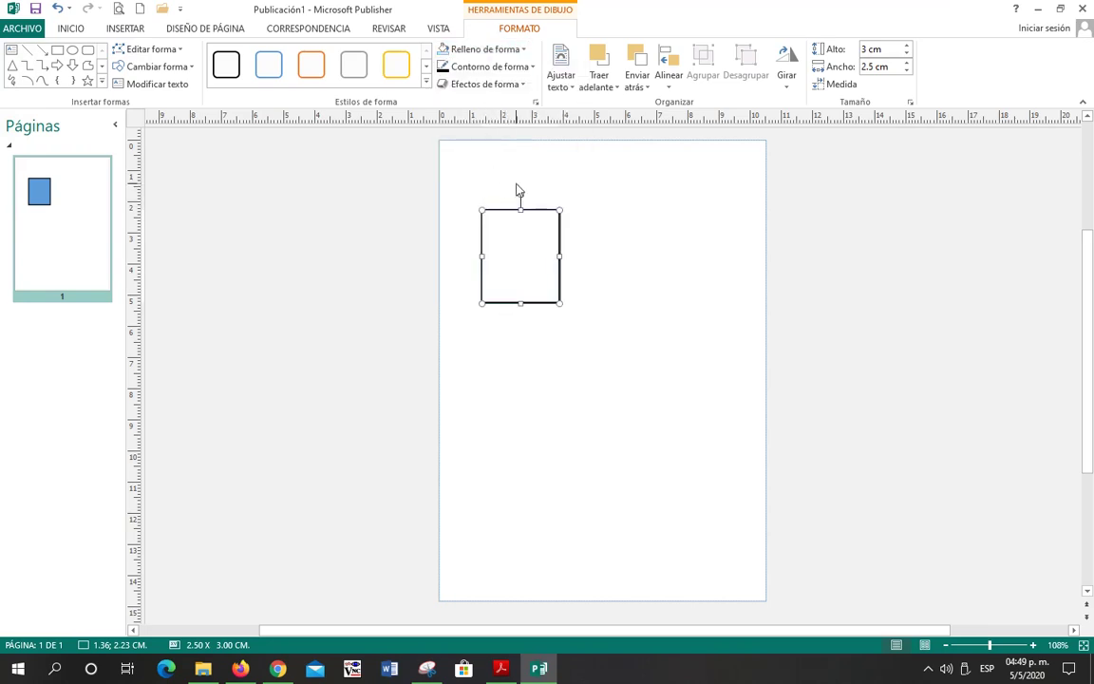
pyautogui.click(489, 67)
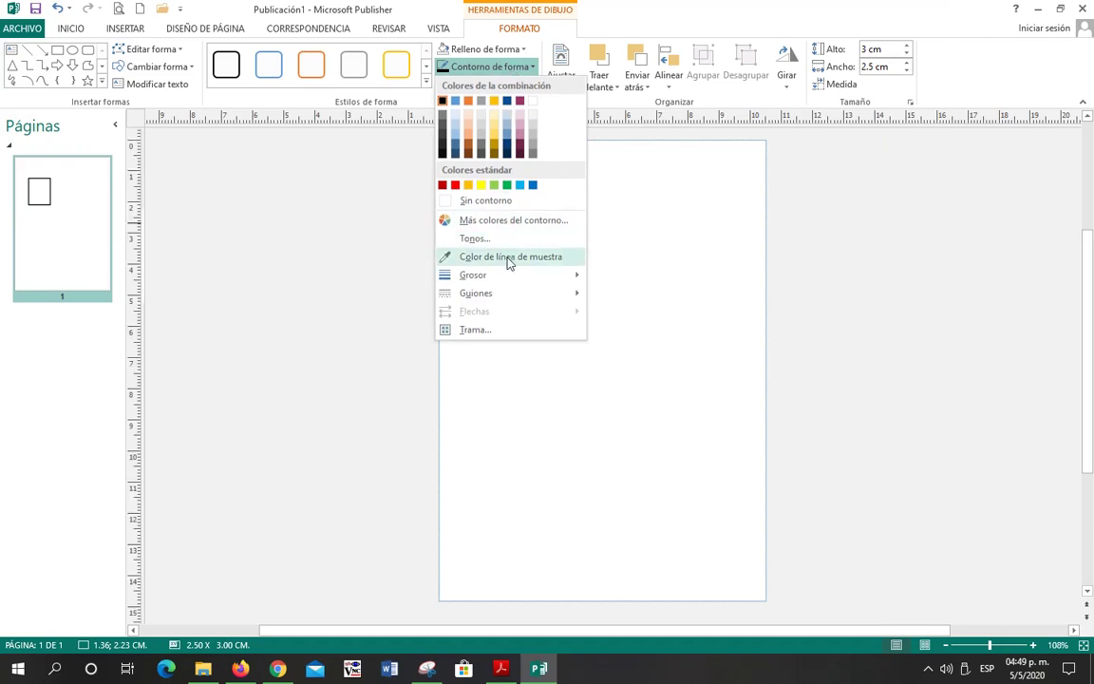
pyautogui.moveTo(517, 275)
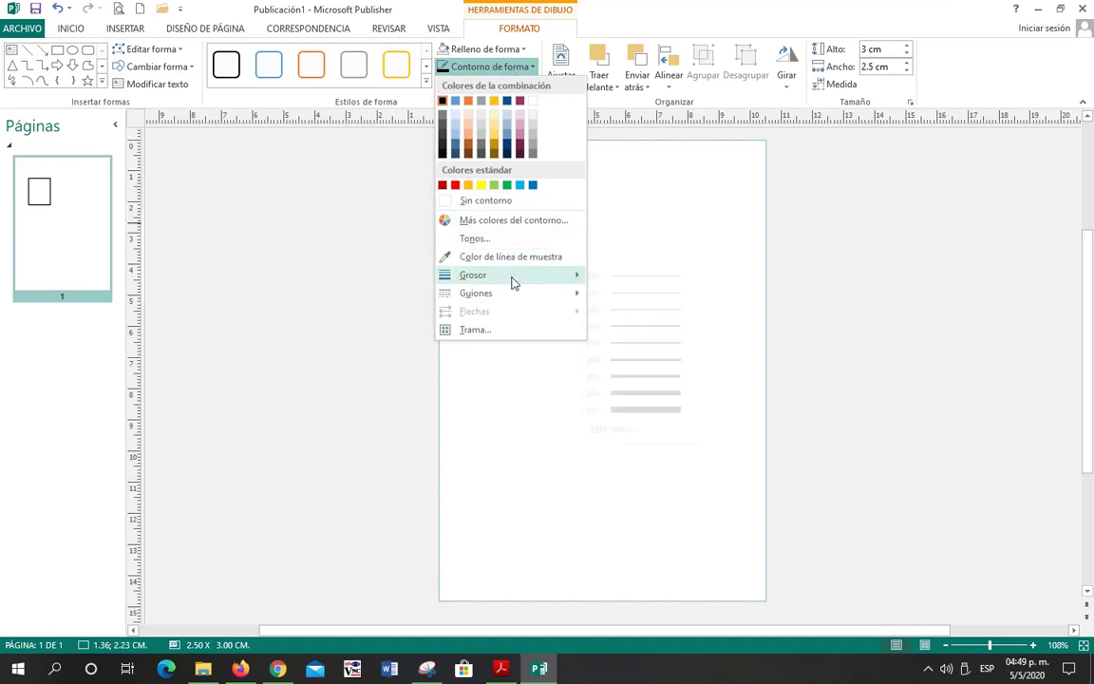
pyautogui.click(655, 276)
pyautogui.click(617, 320)
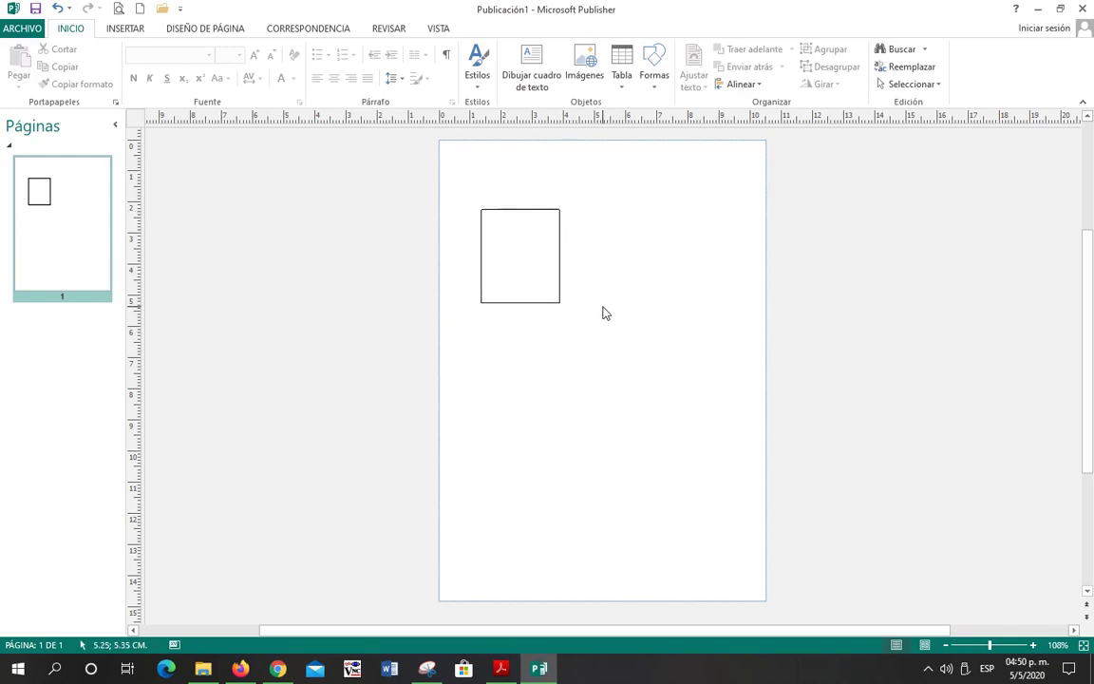
# Step: Insert the picture pxfuel.com from the Temporal folder inside the Imágenes folder
pyautogui.click(128, 31)
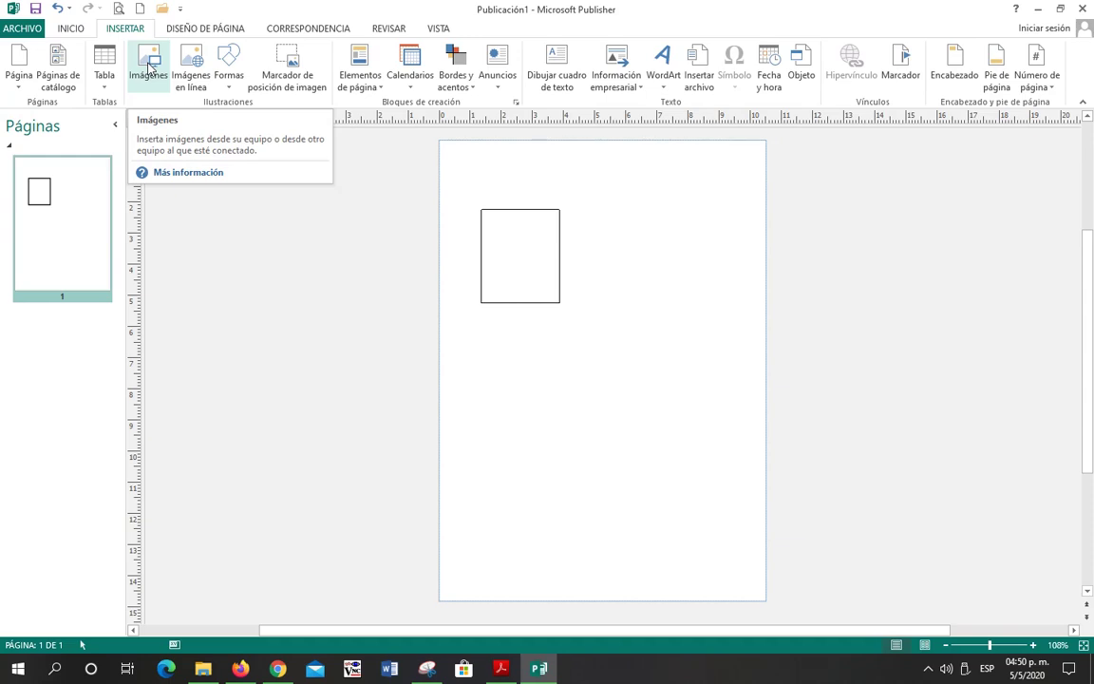
pyautogui.click(149, 67)
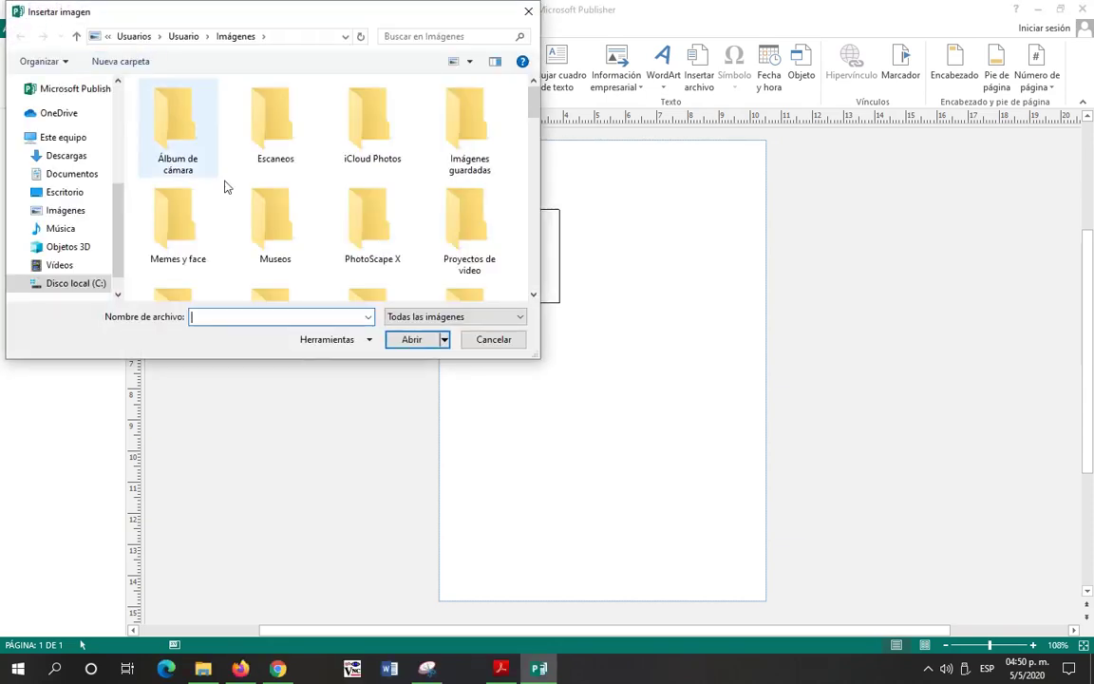
pyautogui.scroll(-2, 347, 221)
pyautogui.doubleClick(462, 232)
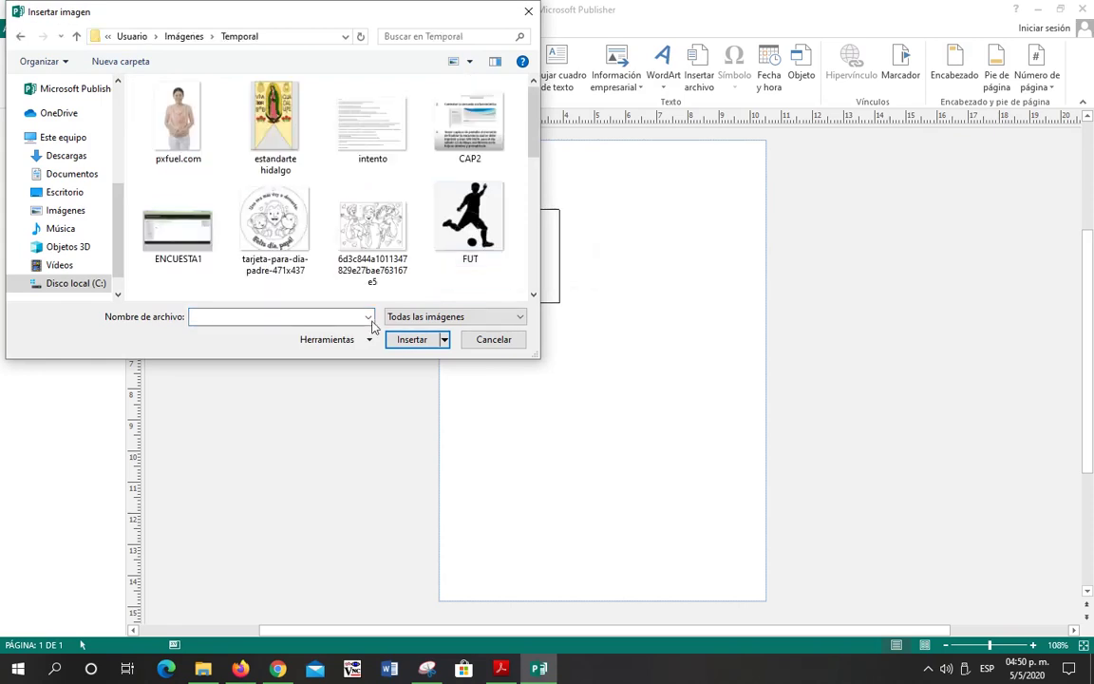
pyautogui.doubleClick(164, 121)
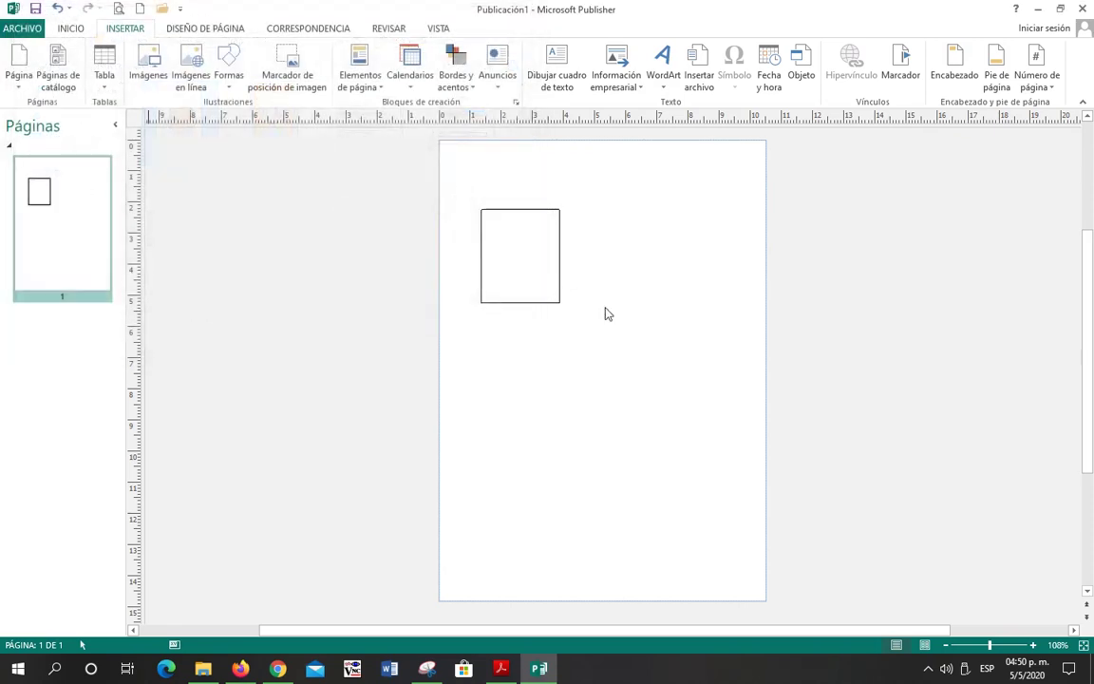
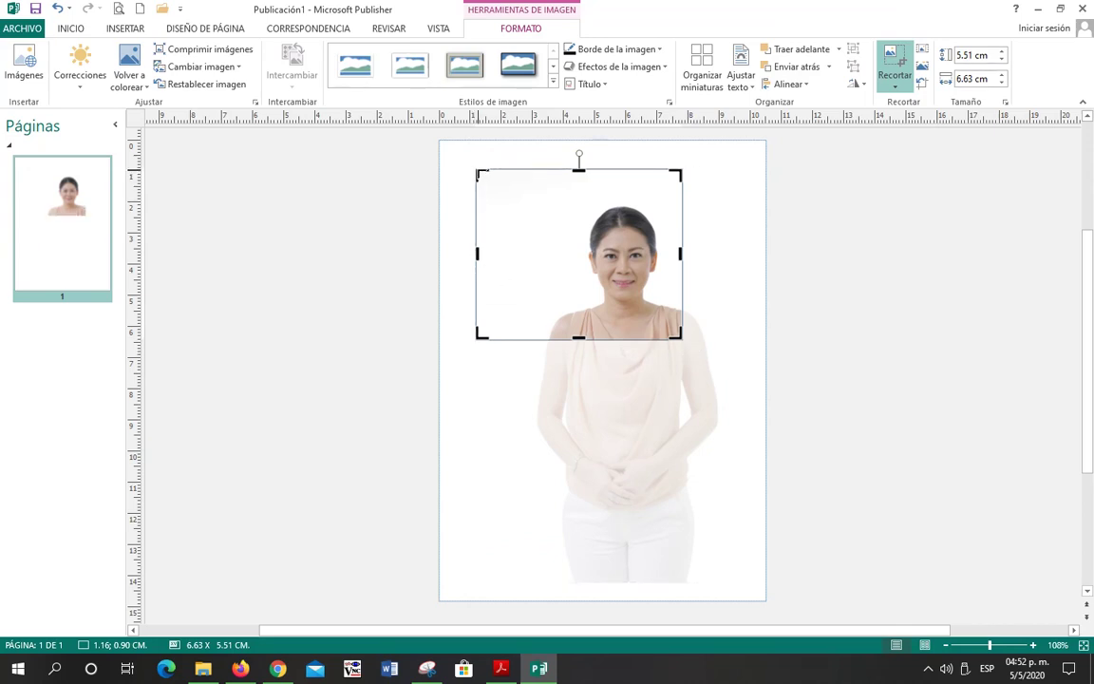
# Step: Crop the photo to the head and shoulders, about 3.65 x 4.48 cm, and shift the picture slightly down within the crop frame
pyautogui.moveTo(481, 174); pyautogui.dragTo(565, 200)
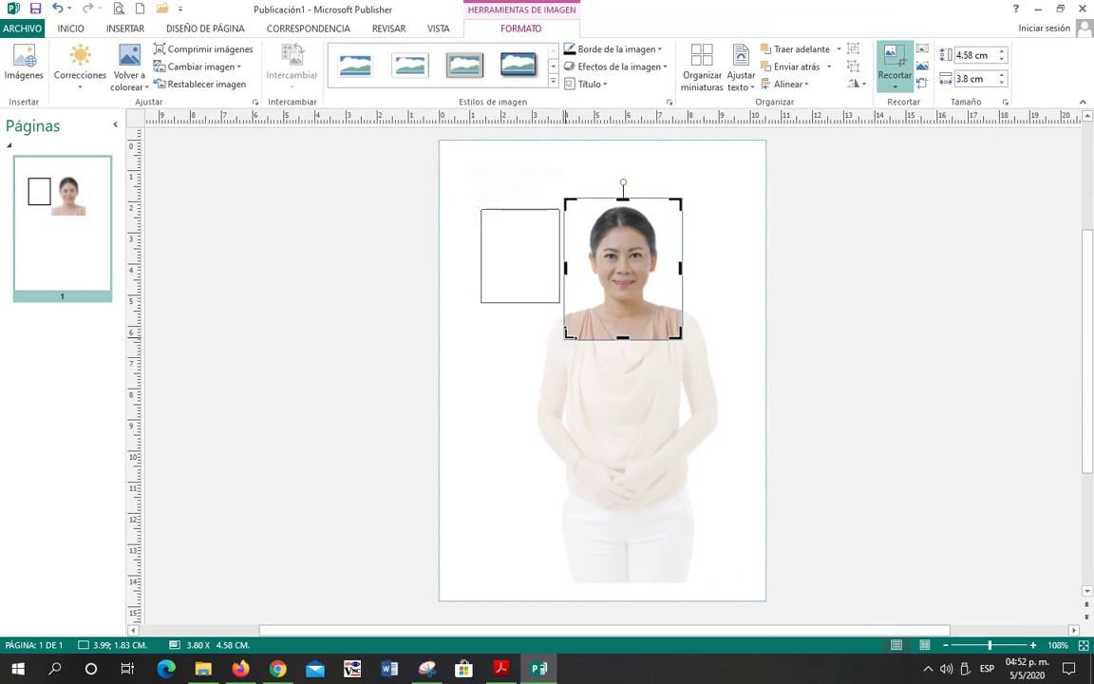
pyautogui.moveTo(568, 334); pyautogui.dragTo(572, 332)
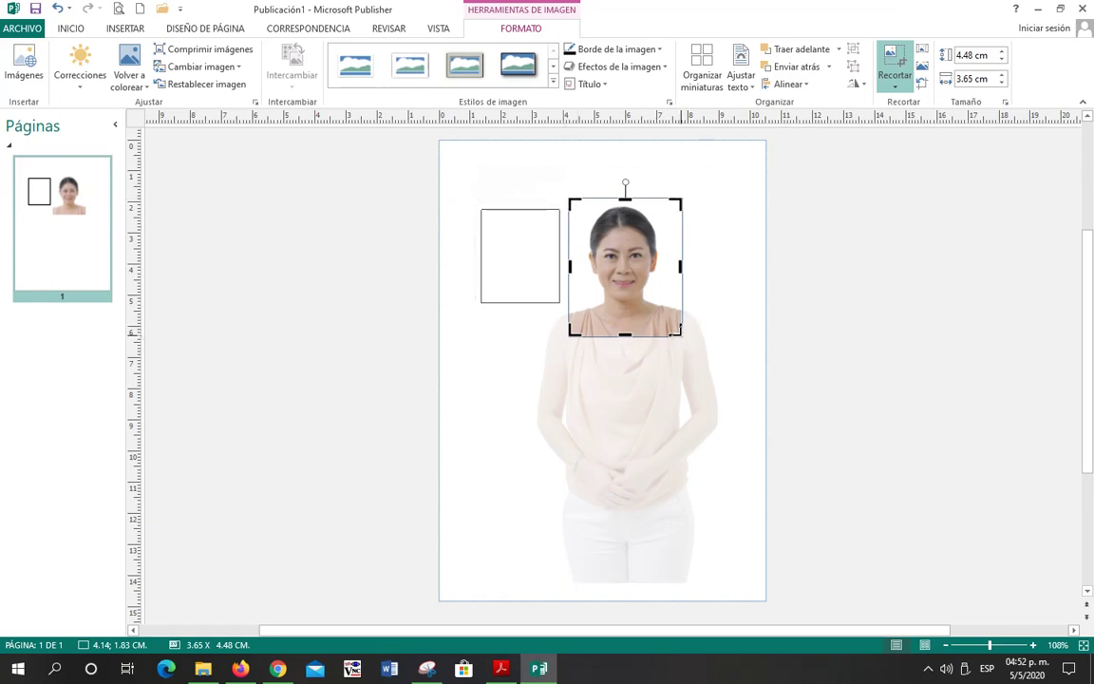
pyautogui.click(620, 261)
pyautogui.moveTo(621, 261); pyautogui.dragTo(624, 267)
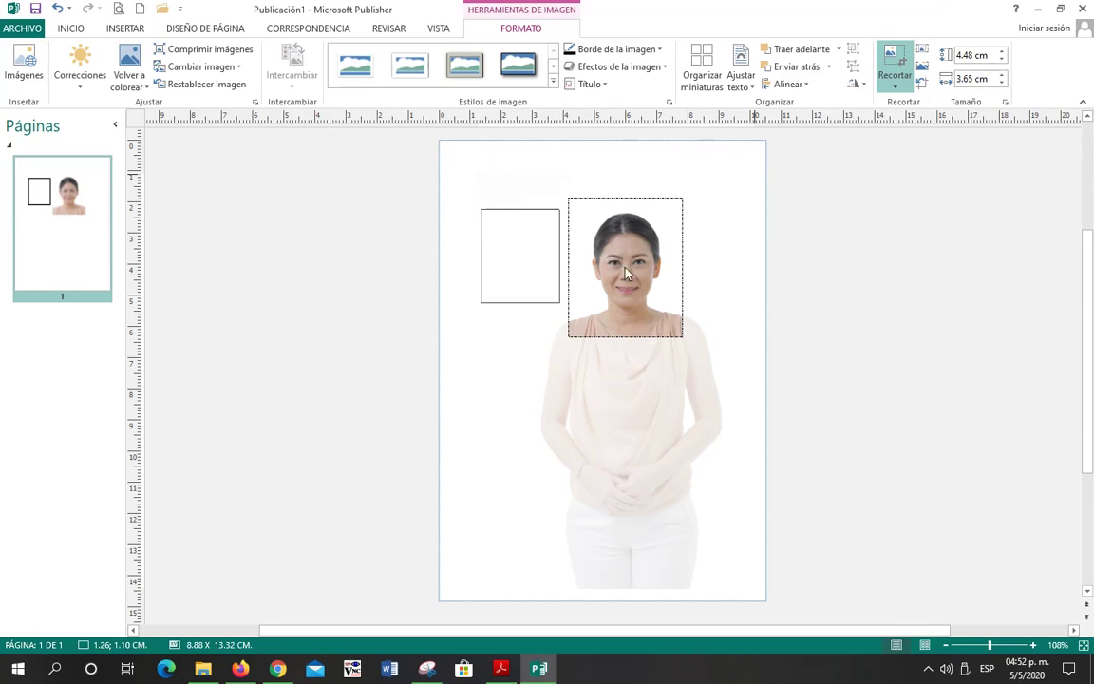
pyautogui.click(625, 273)
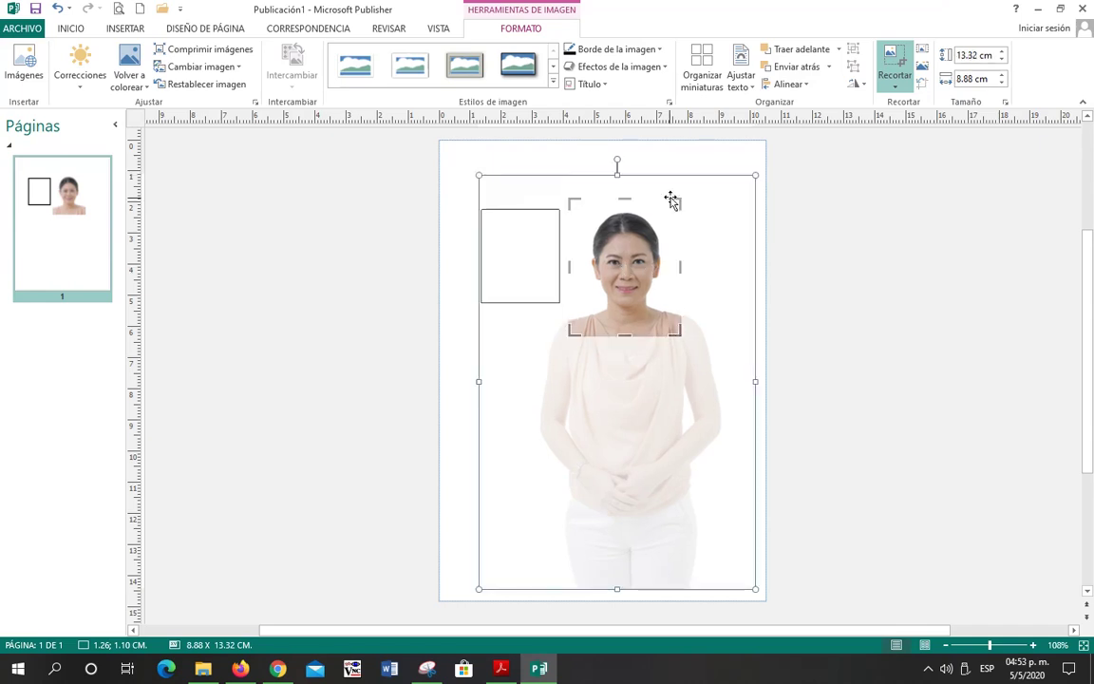
pyautogui.click(866, 256)
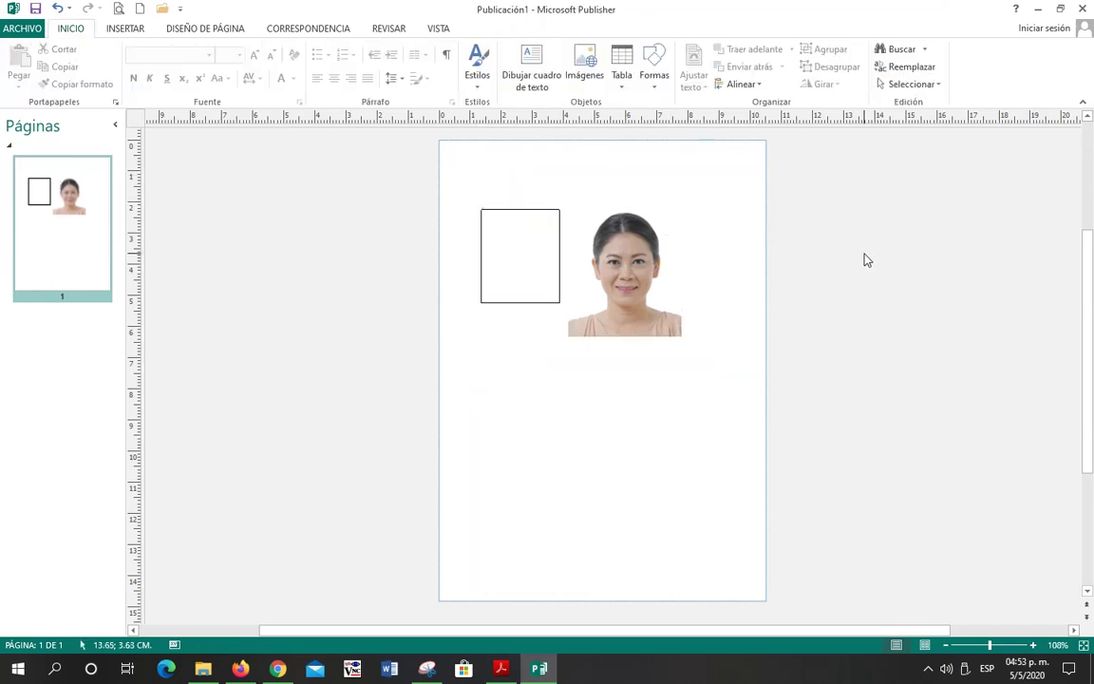
# Step: Check the rectangle's dimensions and place the cropped photo just to its right, with the top edges aligned
pyautogui.click(571, 239)
pyautogui.moveTo(657, 295); pyautogui.dragTo(770, 359)
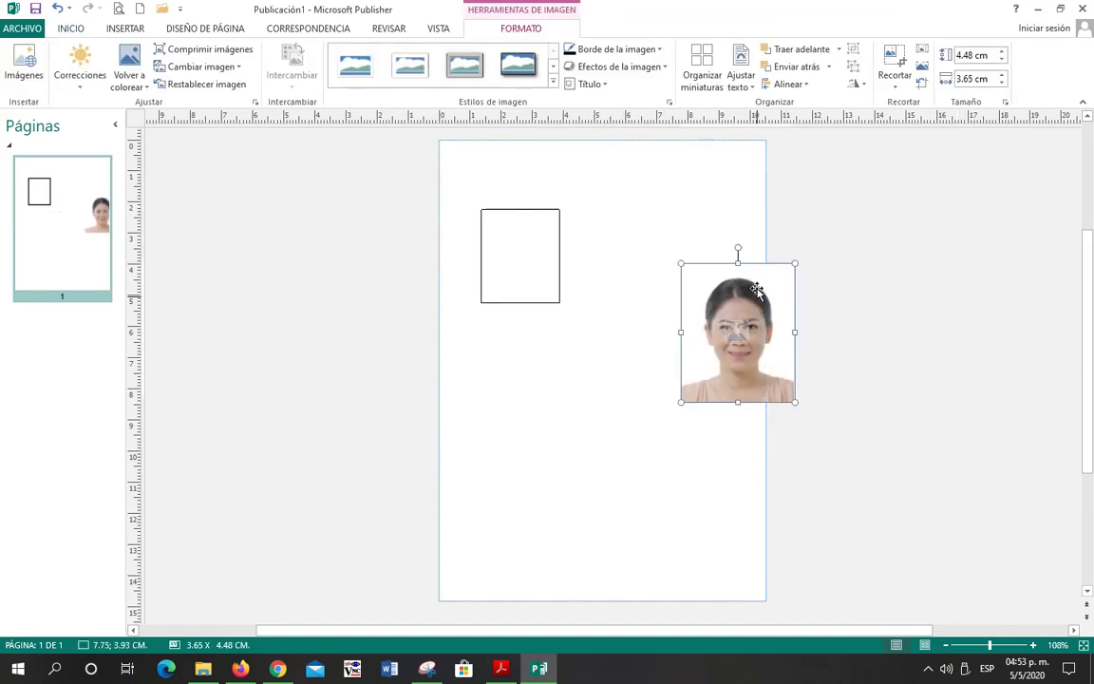
pyautogui.click(513, 240)
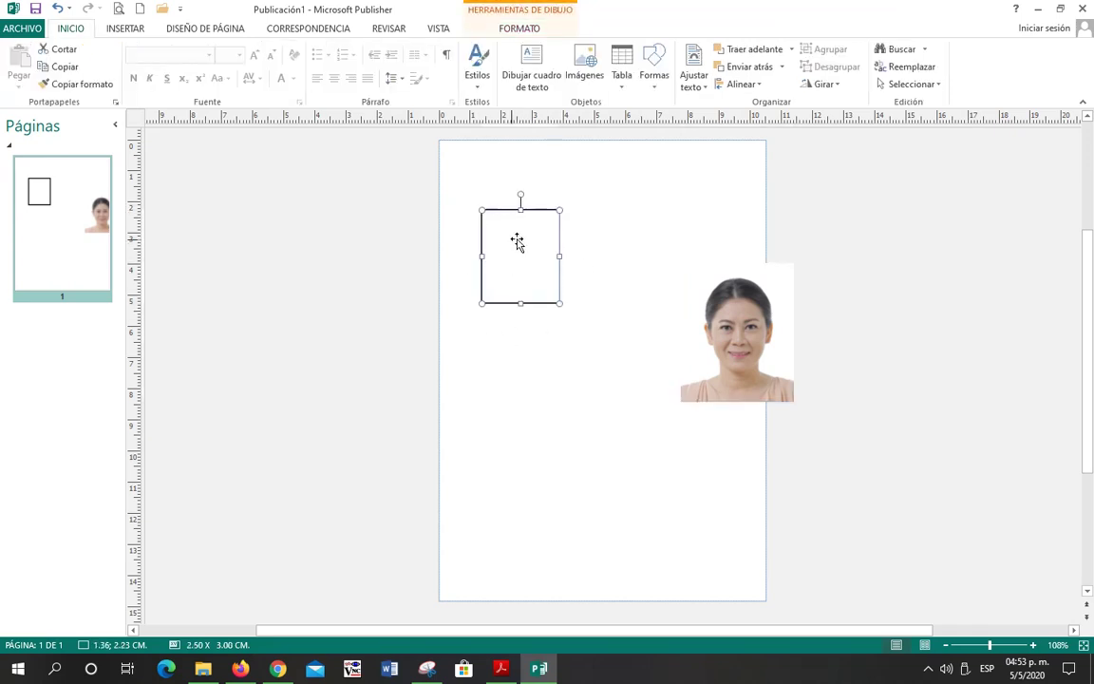
pyautogui.click(522, 29)
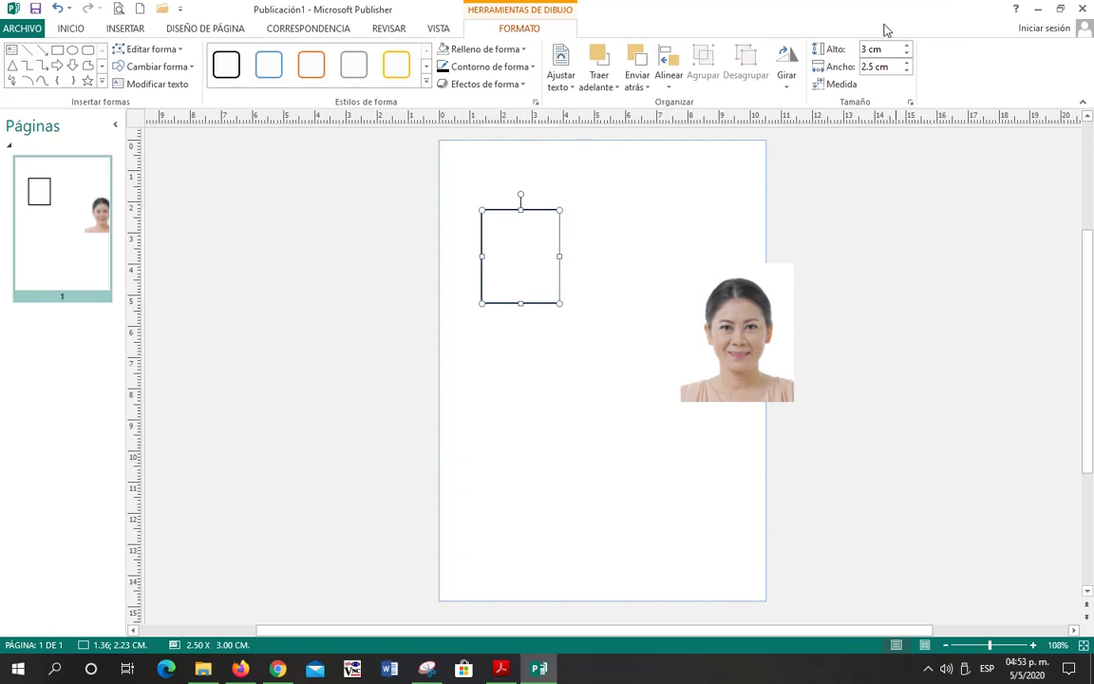
pyautogui.click(748, 337)
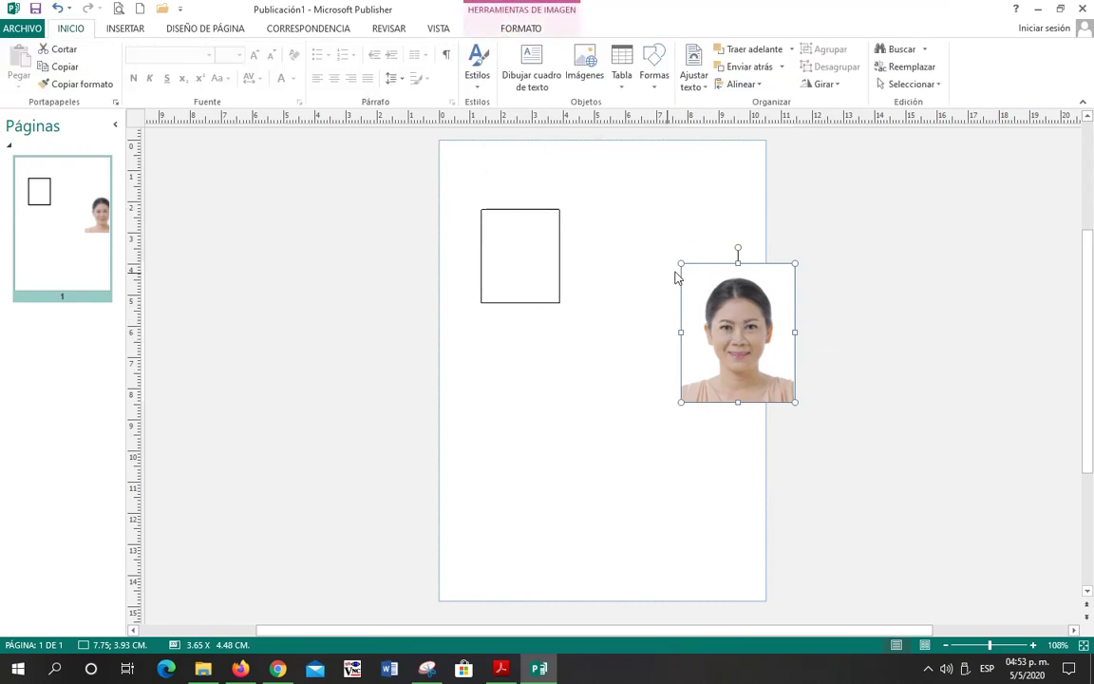
pyautogui.moveTo(701, 278); pyautogui.dragTo(588, 226)
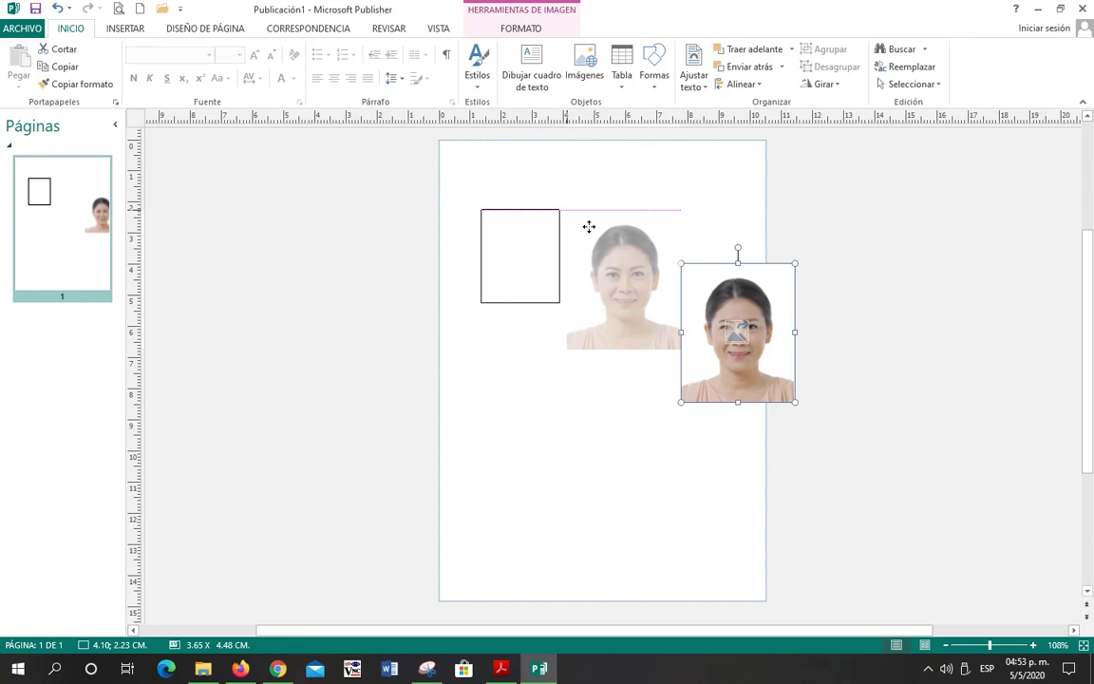
pyautogui.moveTo(589, 226); pyautogui.dragTo(589, 227)
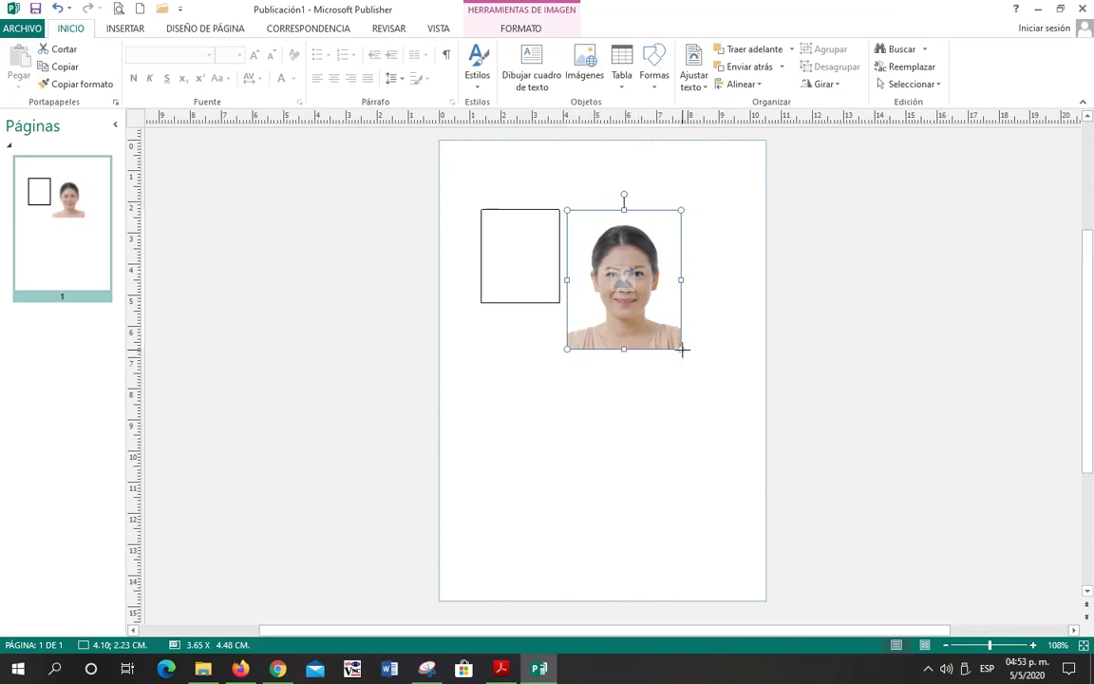
# Step: Scale the photo proportionally to about 2.45 x 3 cm to match the rectangle's height, and move it slightly farther from the rectangle
pyautogui.moveTo(682, 349); pyautogui.dragTo(633, 303)
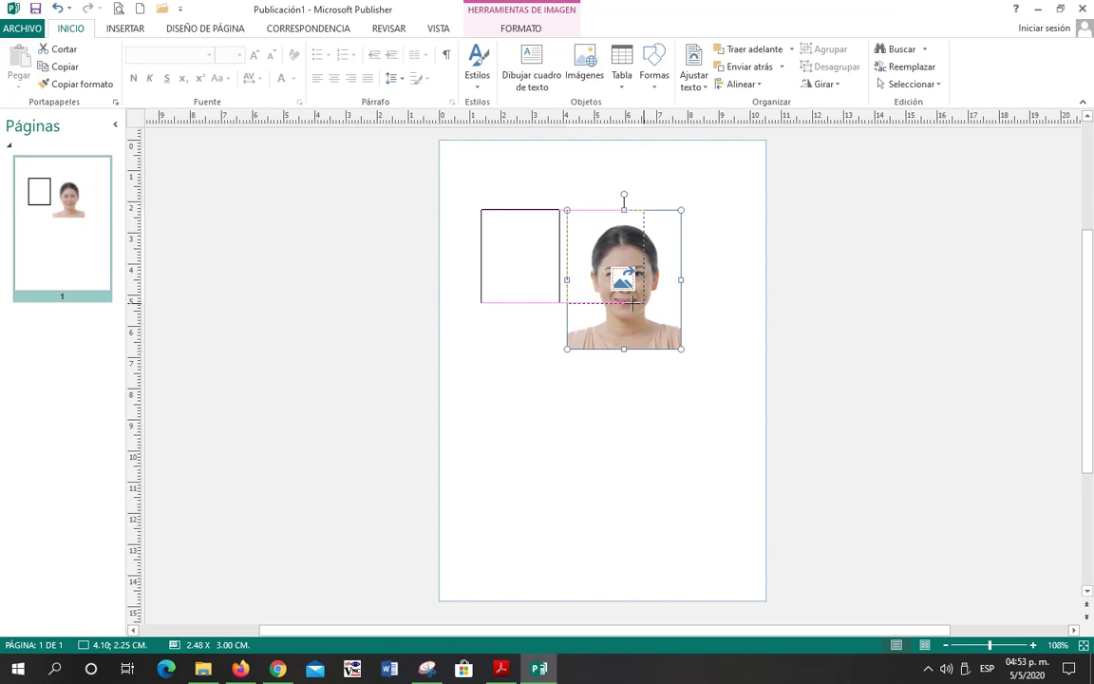
pyautogui.moveTo(634, 303); pyautogui.dragTo(635, 303)
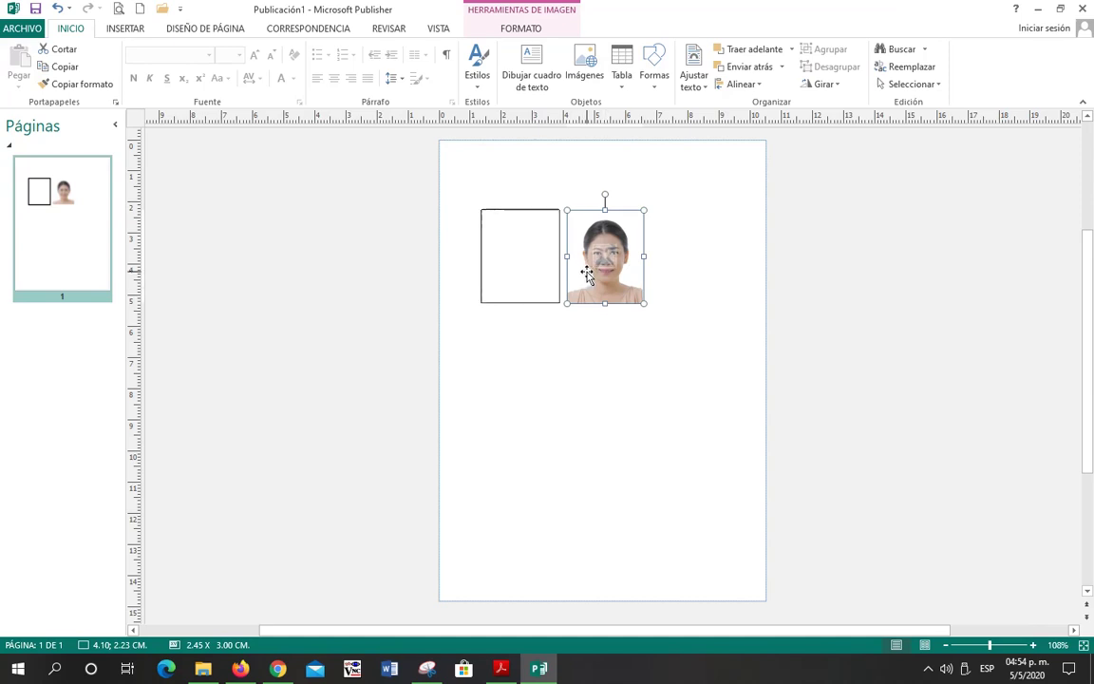
pyautogui.moveTo(601, 248)
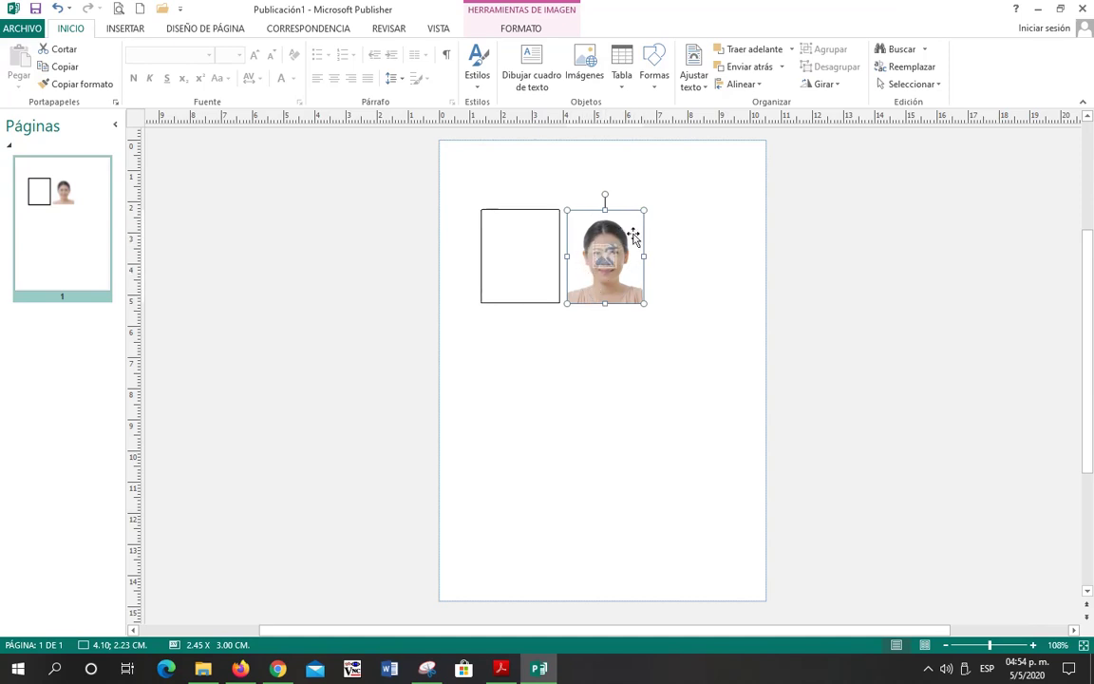
pyautogui.click(538, 31)
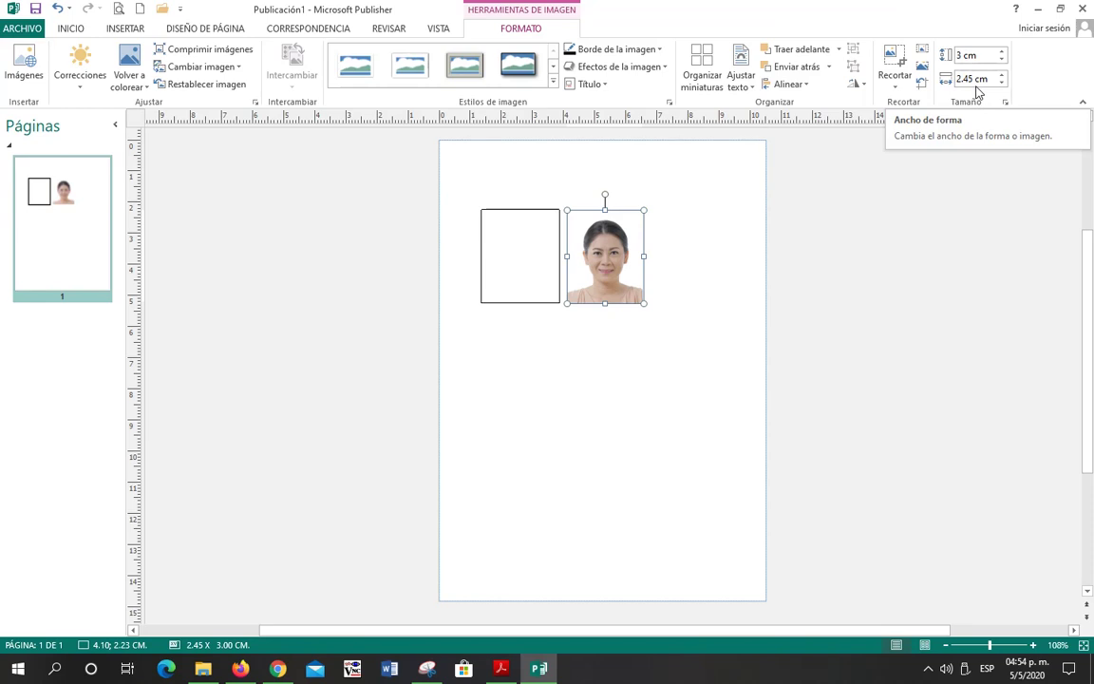
pyautogui.moveTo(608, 248); pyautogui.dragTo(589, 216)
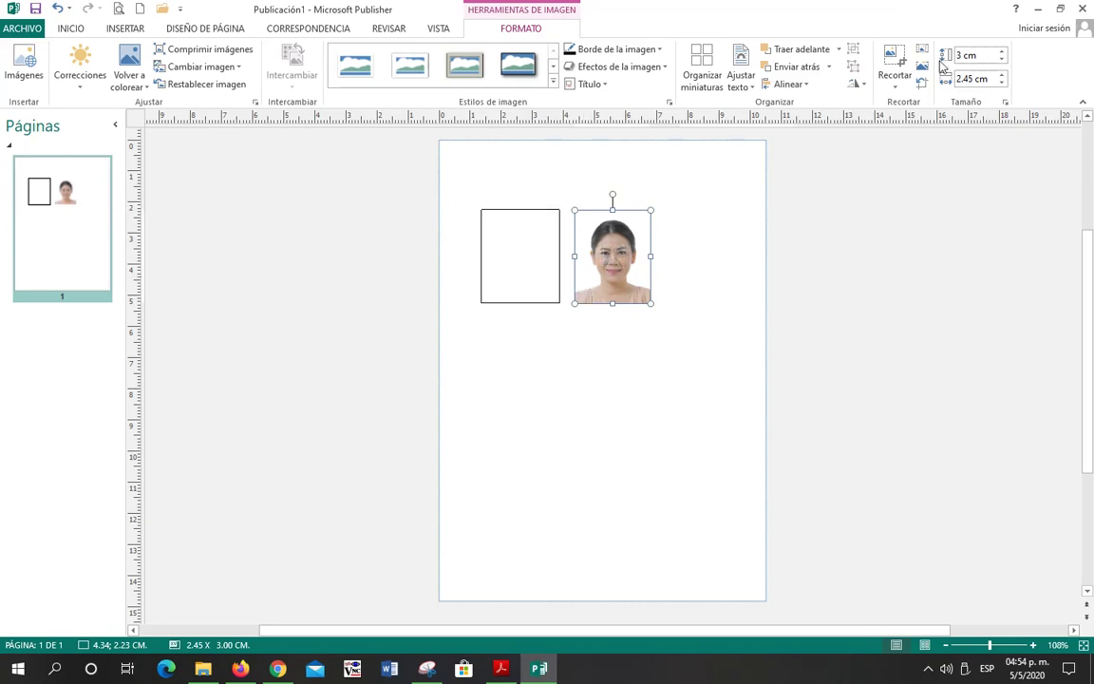
# Step: Try stretching only the photo's width to about 3.02 cm, and undo the stretch
pyautogui.moveTo(645, 281)
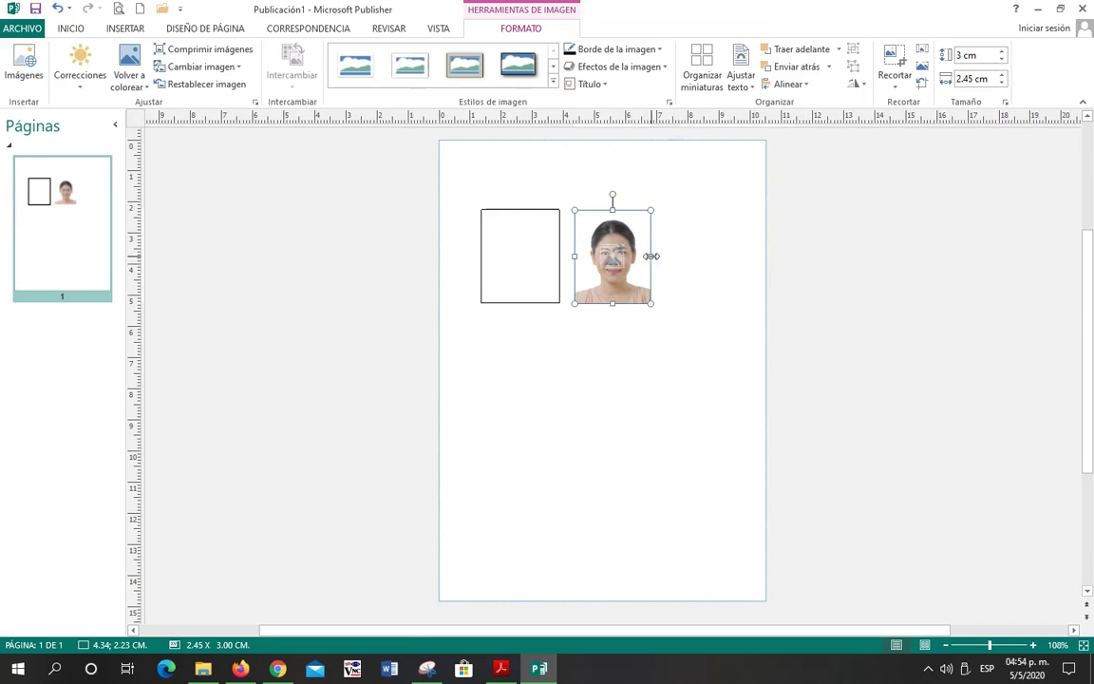
pyautogui.moveTo(650, 256); pyautogui.dragTo(668, 256)
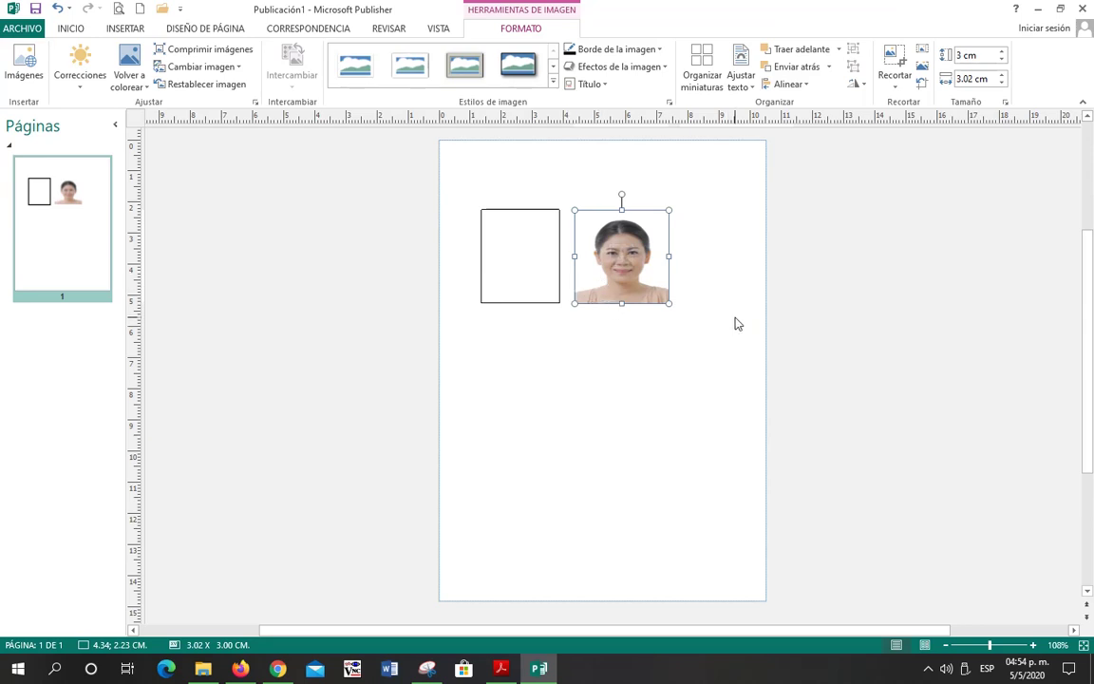
pyautogui.click(56, 8)
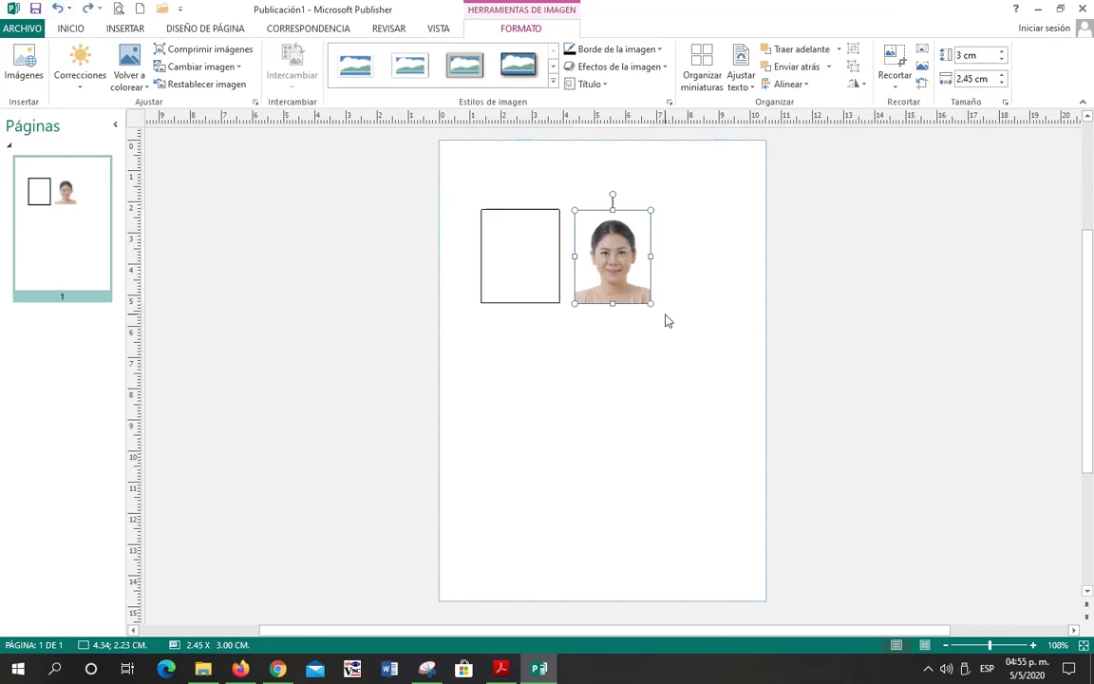
pyautogui.moveTo(612, 281); pyautogui.dragTo(613, 282)
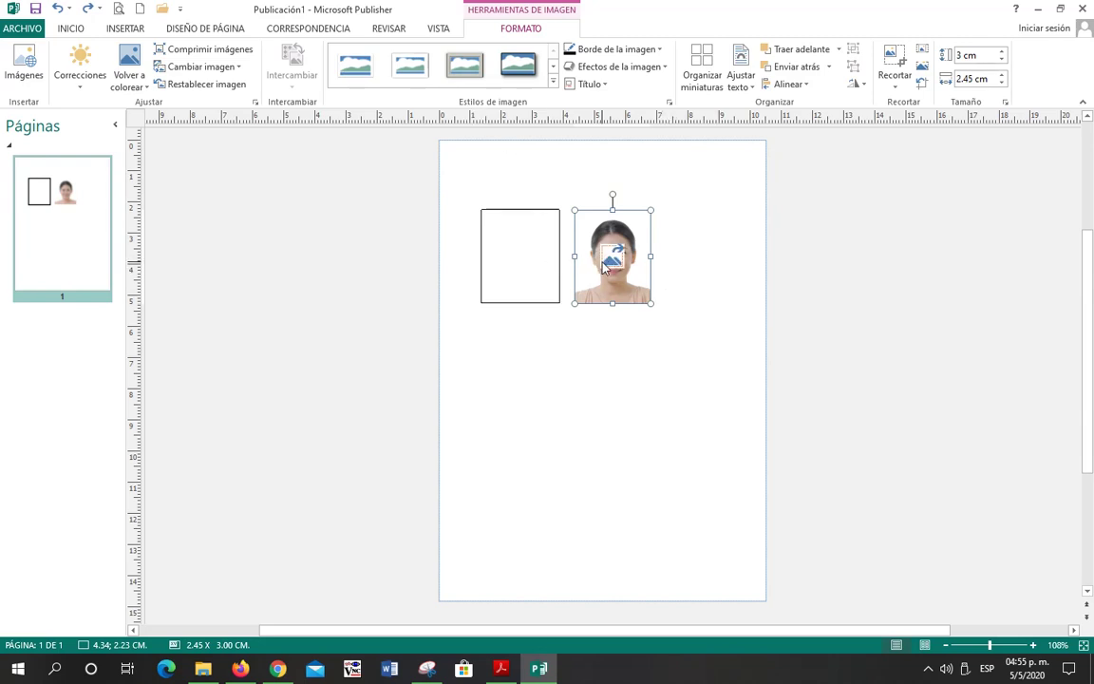
# Step: Zoom to the selected photo and extend its crop on both sides until it is 2.5 cm wide
pyautogui.click(438, 28)
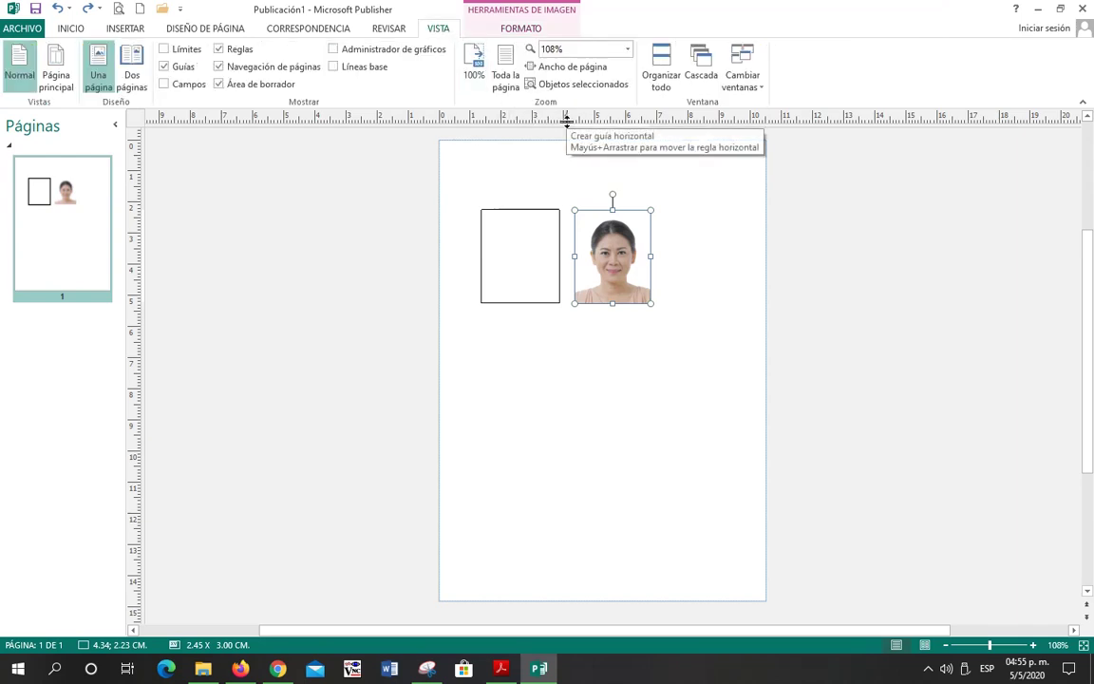
pyautogui.click(577, 86)
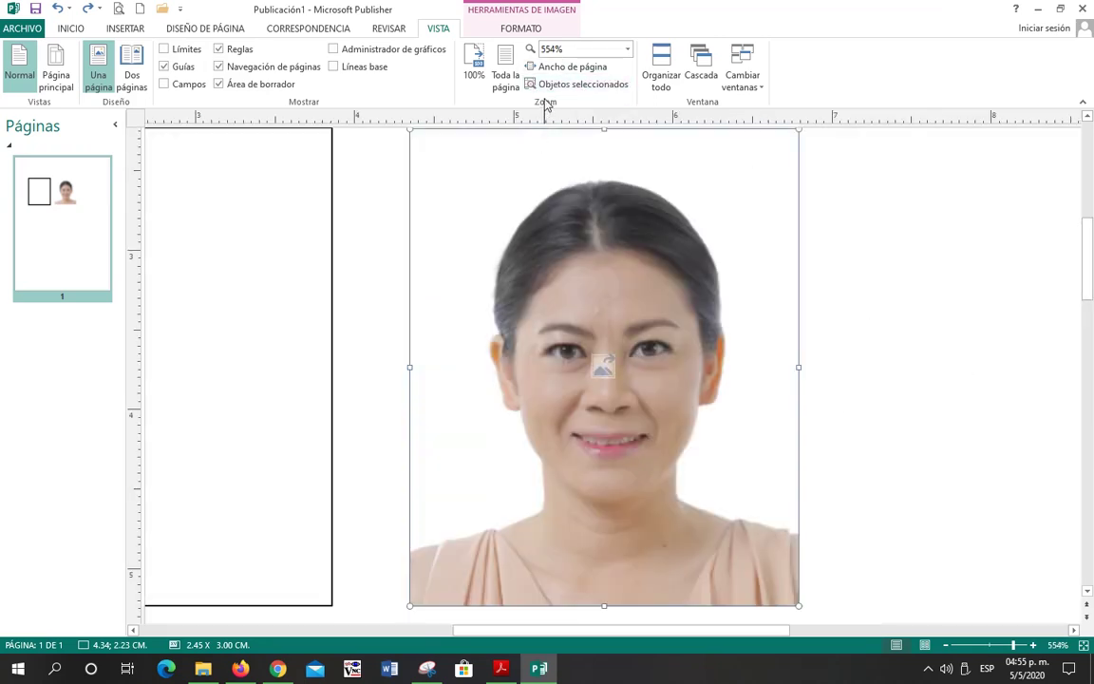
pyautogui.click(525, 29)
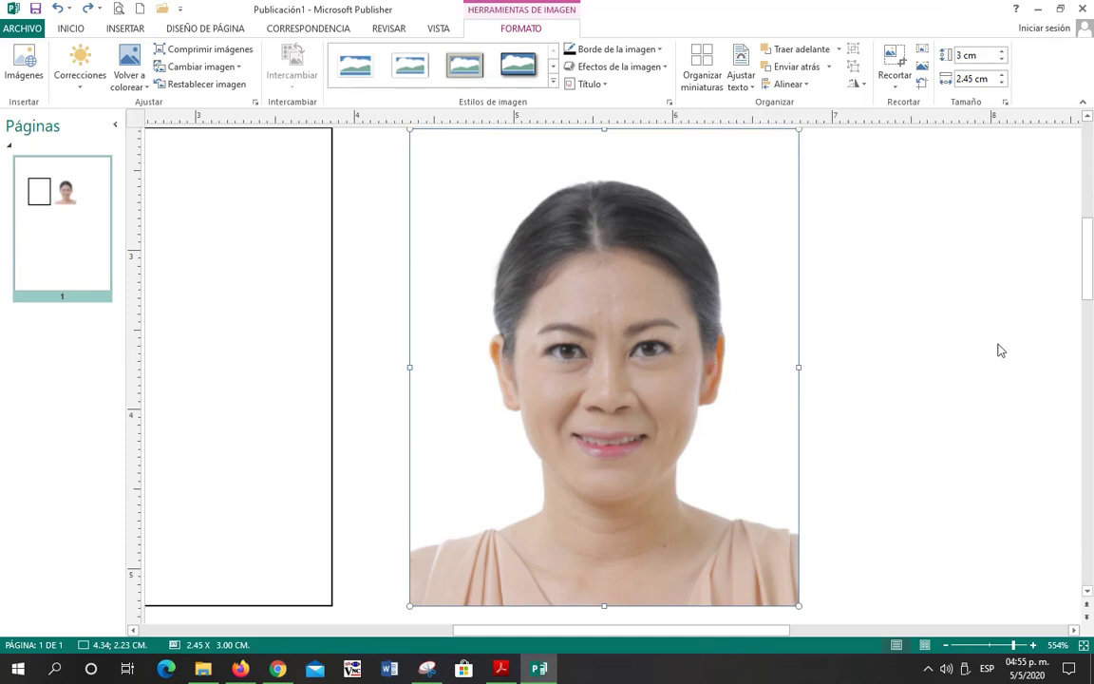
pyautogui.click(895, 60)
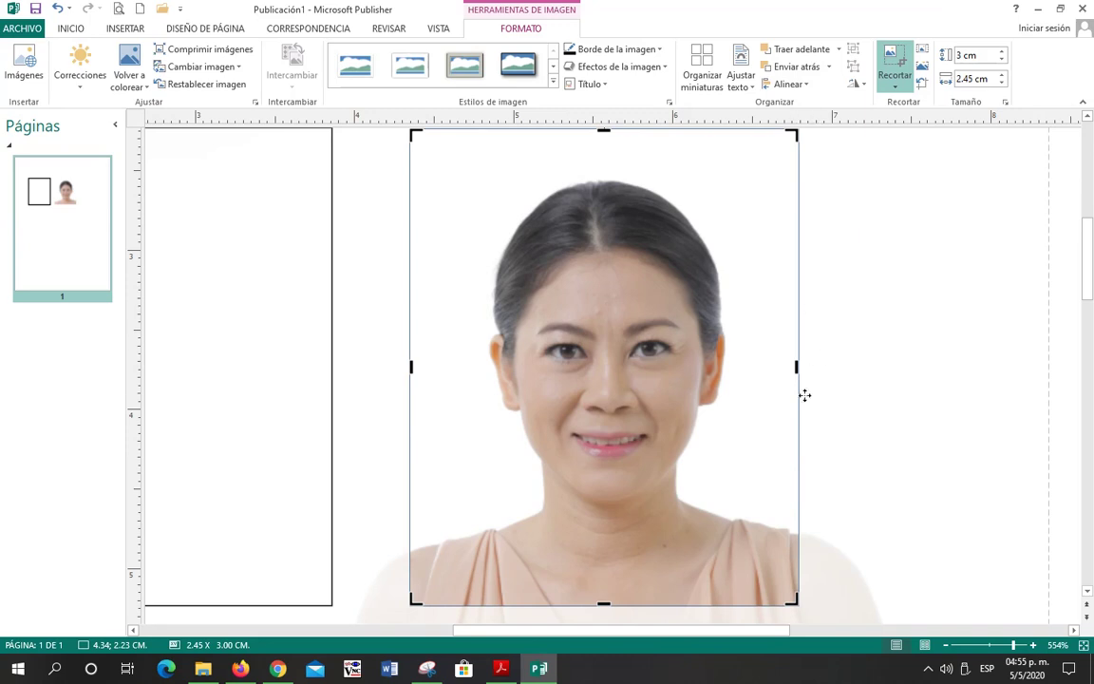
pyautogui.moveTo(797, 367); pyautogui.dragTo(802, 366)
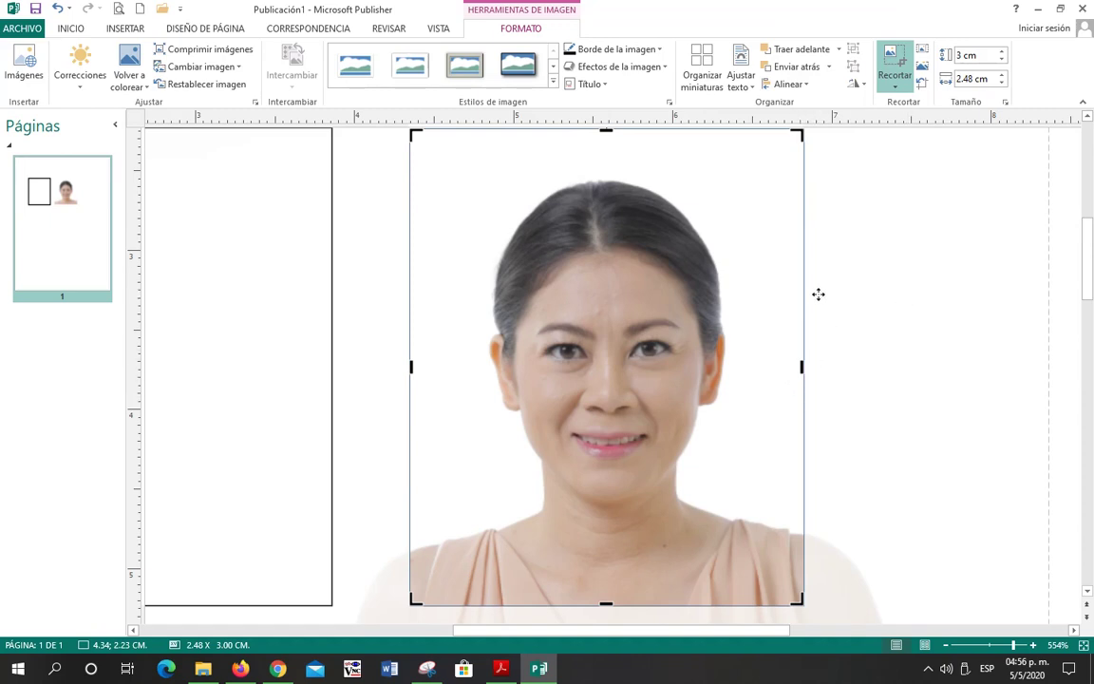
pyautogui.click(408, 367)
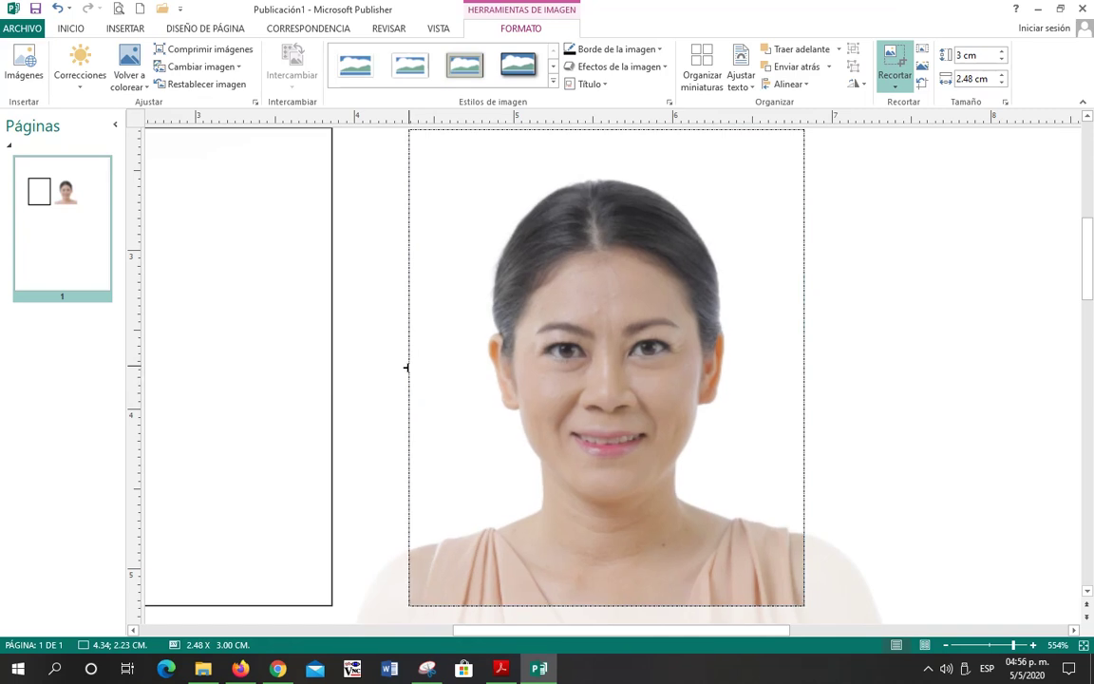
pyautogui.moveTo(405, 366); pyautogui.dragTo(403, 367)
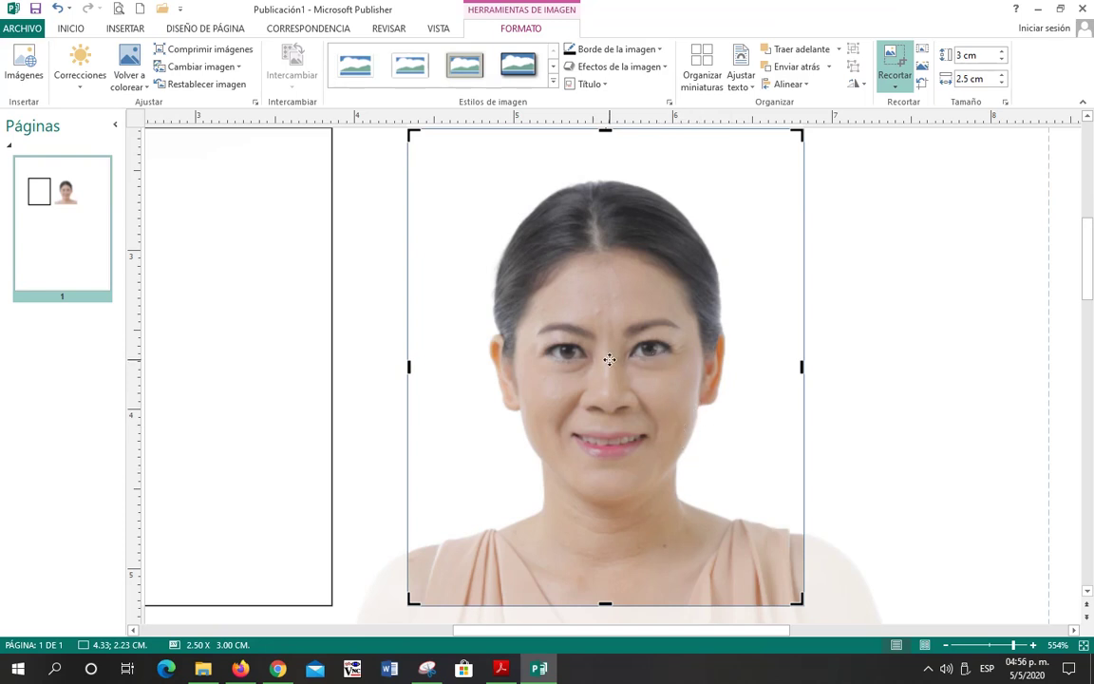
# Step: Shift the picture slightly upward within the 2.5 x 3 cm crop frame to center the face
pyautogui.moveTo(606, 356); pyautogui.dragTo(608, 347)
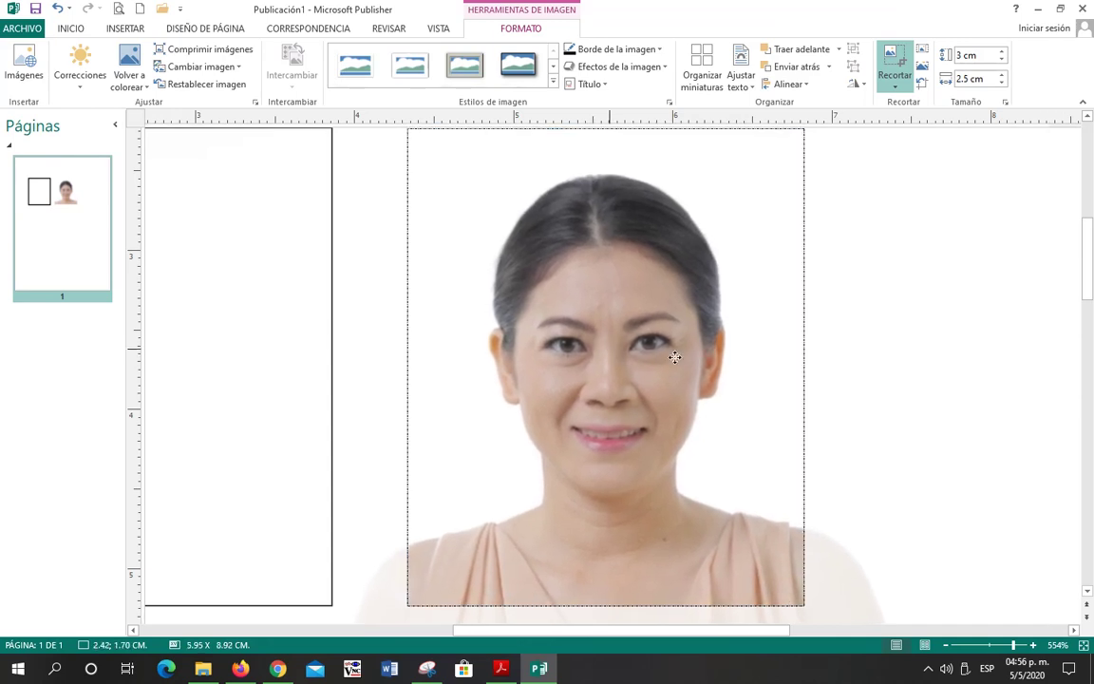
pyautogui.moveTo(674, 357); pyautogui.dragTo(674, 356)
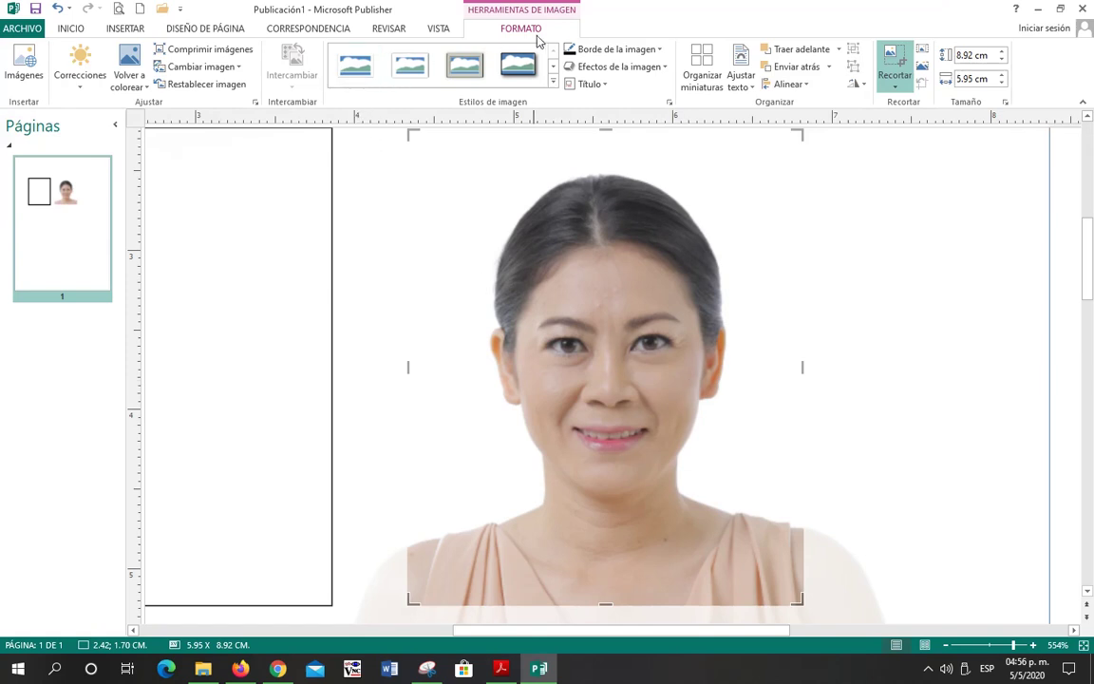
pyautogui.click(441, 31)
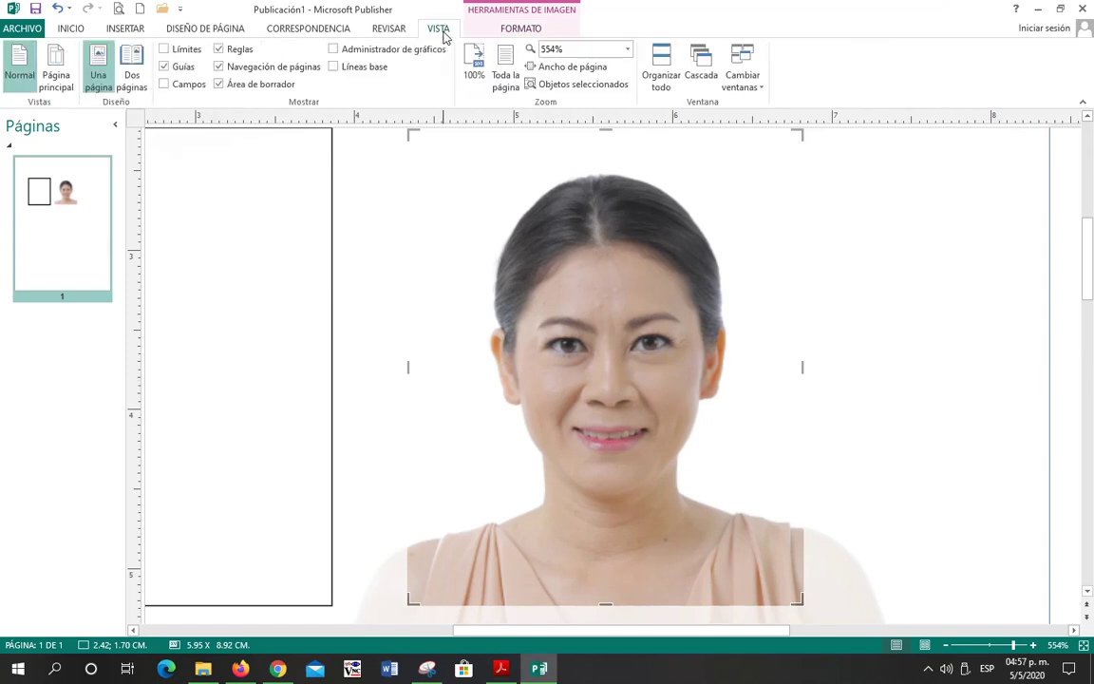
# Step: Fit the whole page in view, finish cropping the photo, and reselect it with its format and size settings shown
pyautogui.click(503, 78)
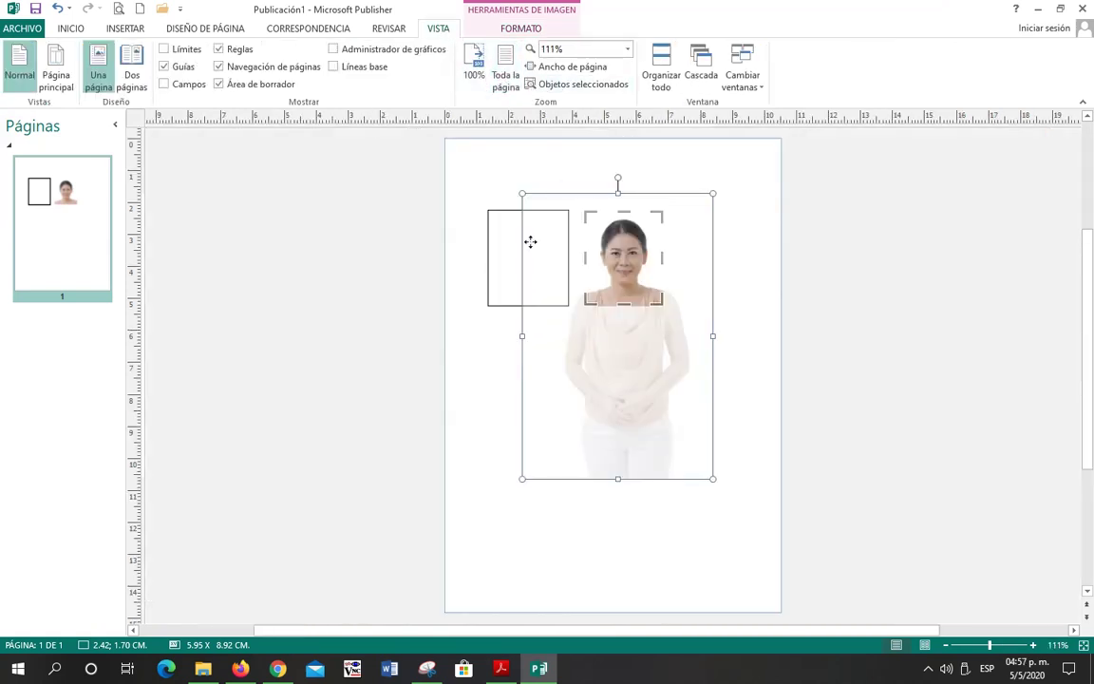
pyautogui.click(768, 294)
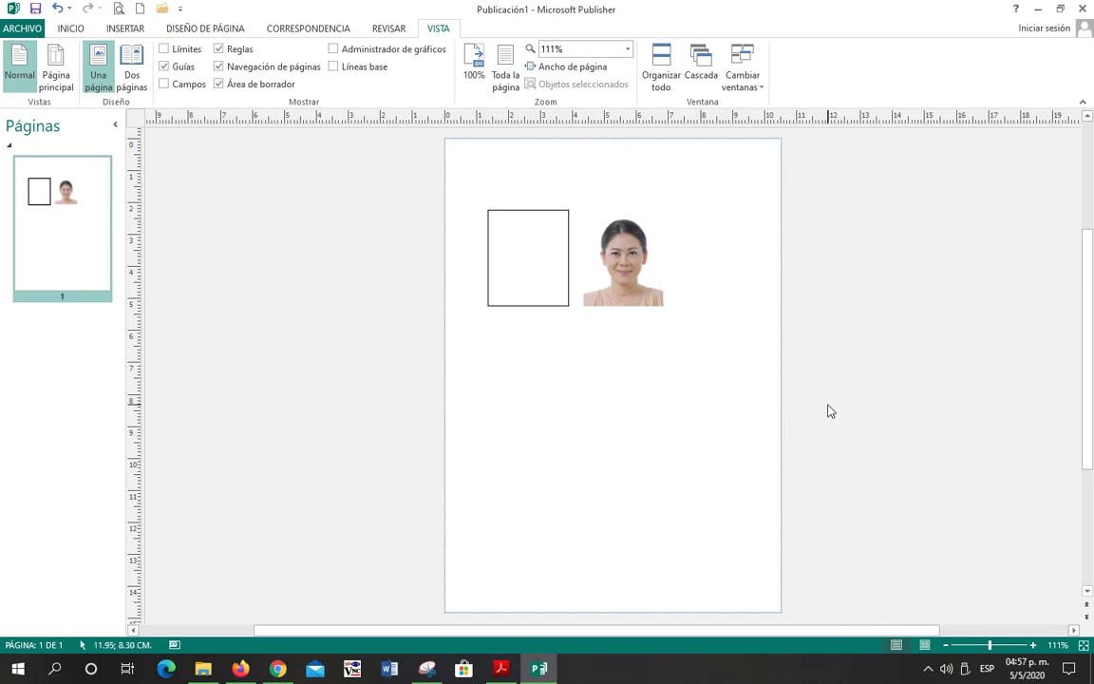
pyautogui.click(638, 275)
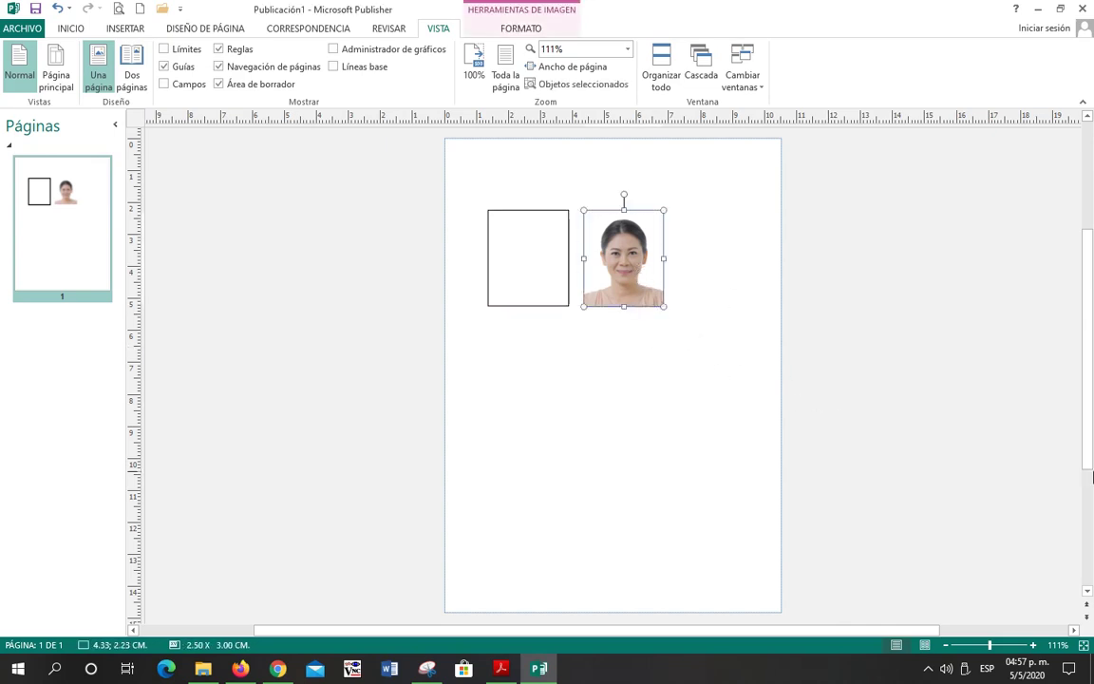
pyautogui.click(520, 28)
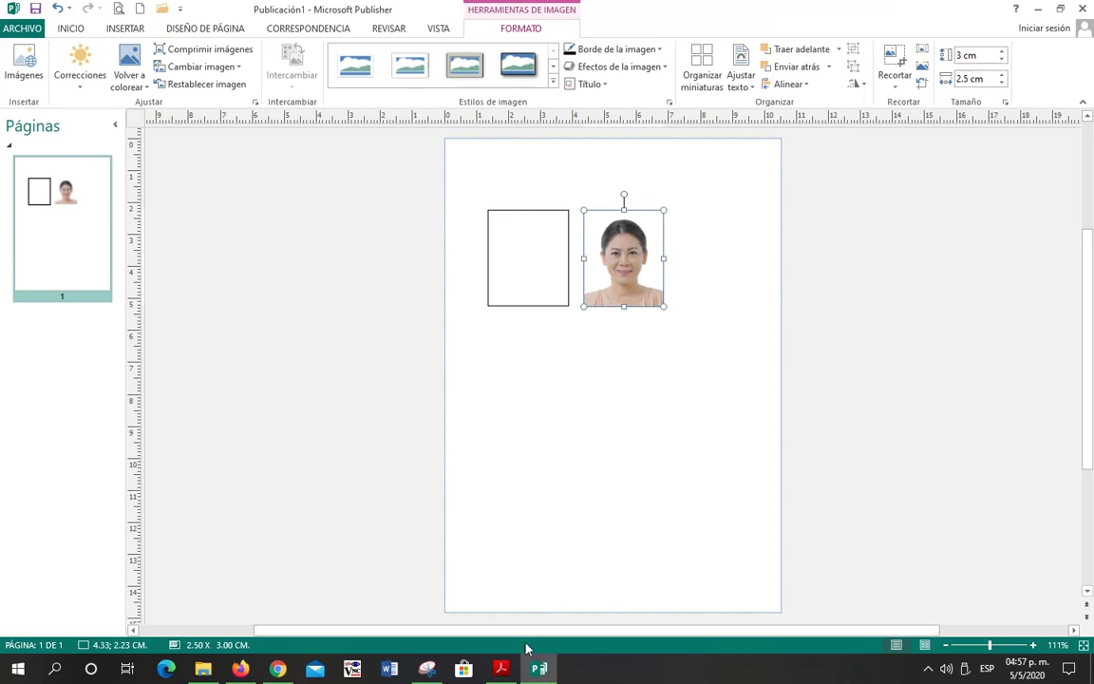
# Step: Switch to the Snipping Tool, circle the 25x30 mm Medidas requirement, erase the mark, and return to Publisher
pyautogui.click(426, 668)
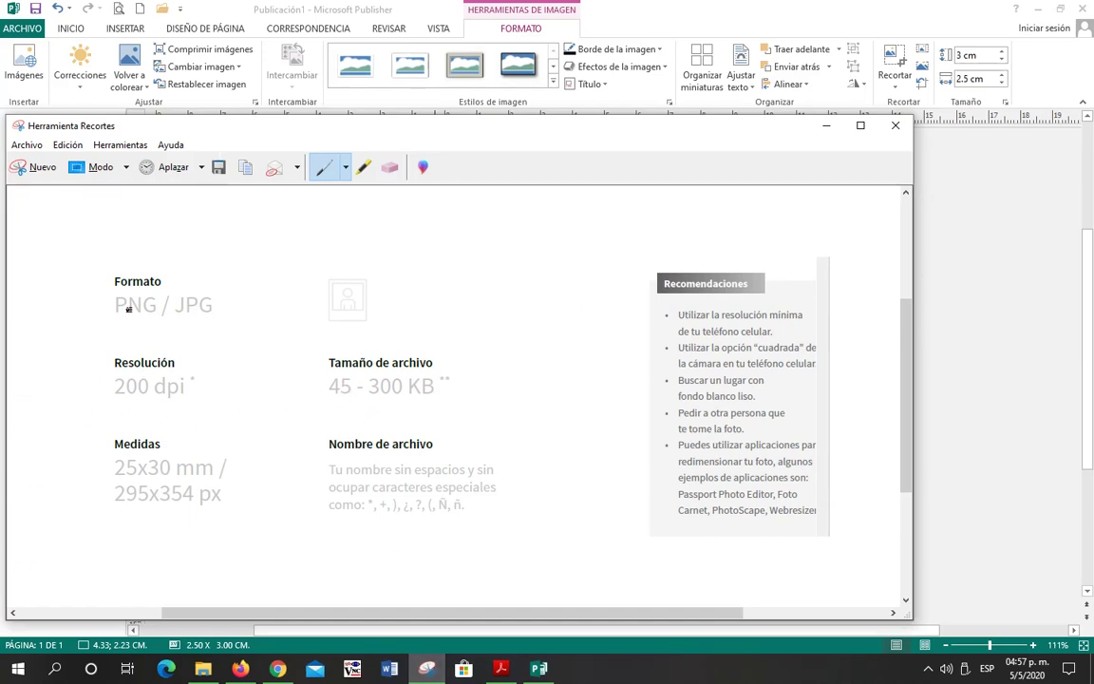
pyautogui.moveTo(126, 428); pyautogui.dragTo(92, 449)
pyautogui.moveTo(168, 478)
pyautogui.mouseDown()
pyautogui.moveTo(234, 461)
pyautogui.moveTo(161, 424)
pyautogui.mouseUp()
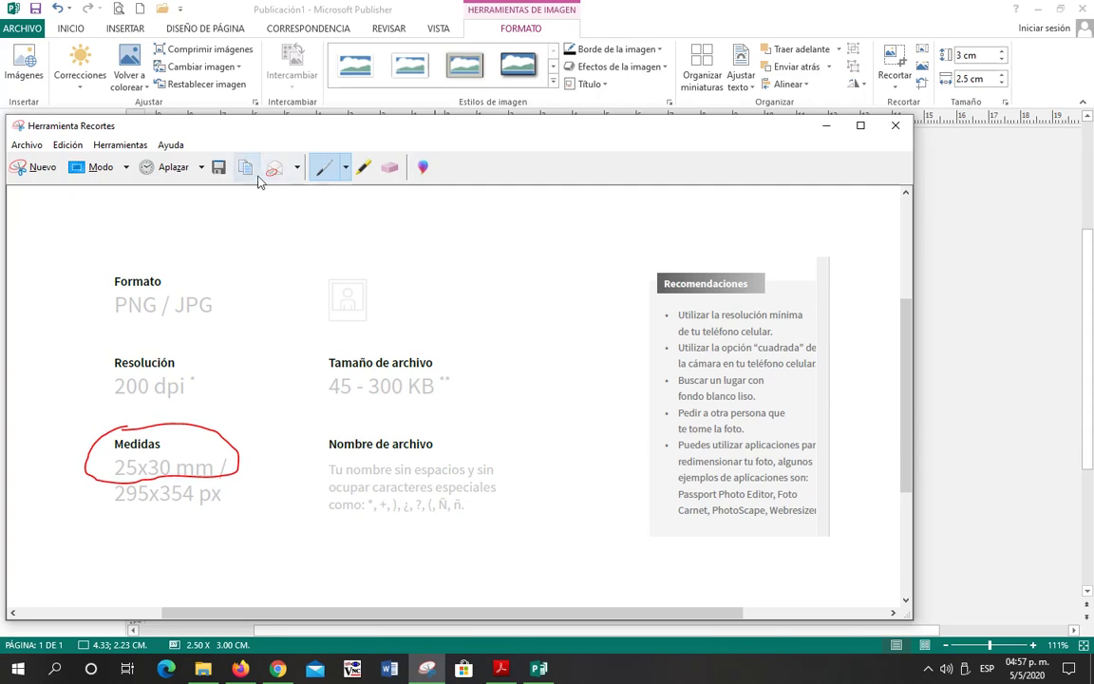
pyautogui.click(389, 171)
pyautogui.click(222, 432)
pyautogui.click(825, 127)
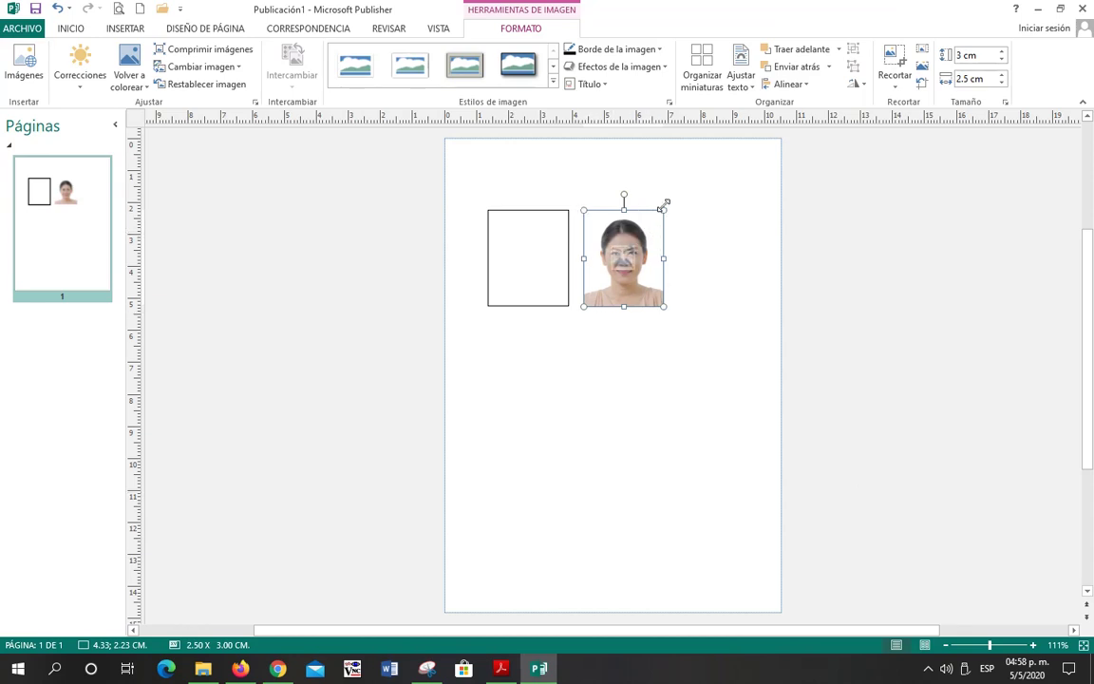
# Step: Look through the image correction presets for the photo without applying any, and deselect the photo
pyautogui.moveTo(667, 204); pyautogui.dragTo(666, 203)
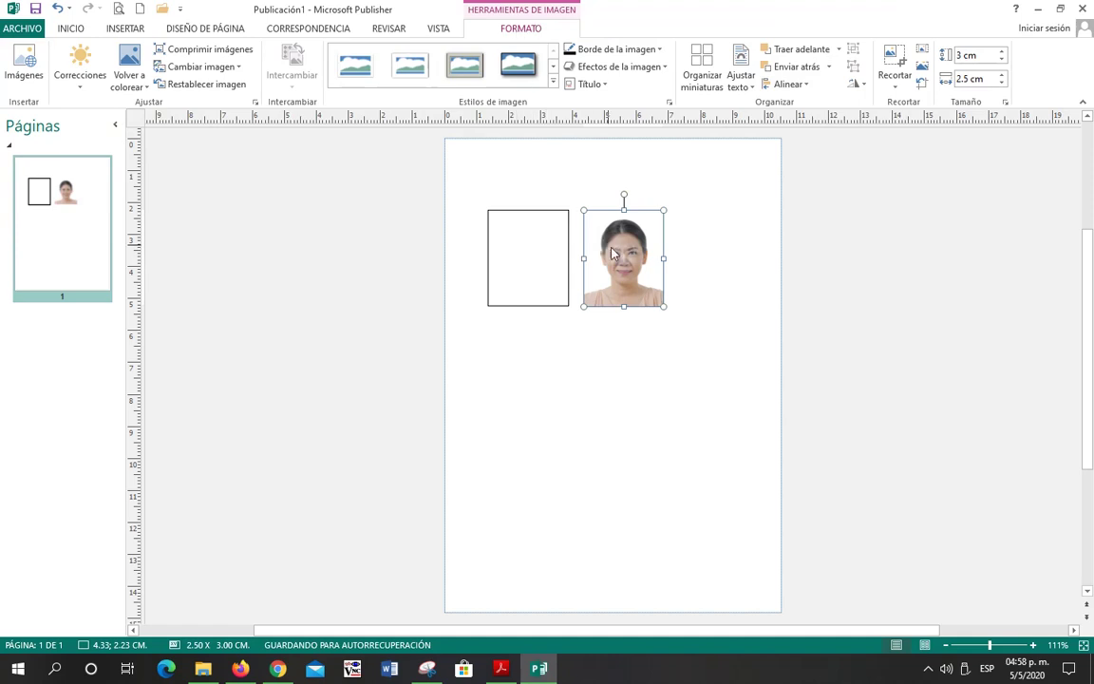
pyautogui.click(78, 86)
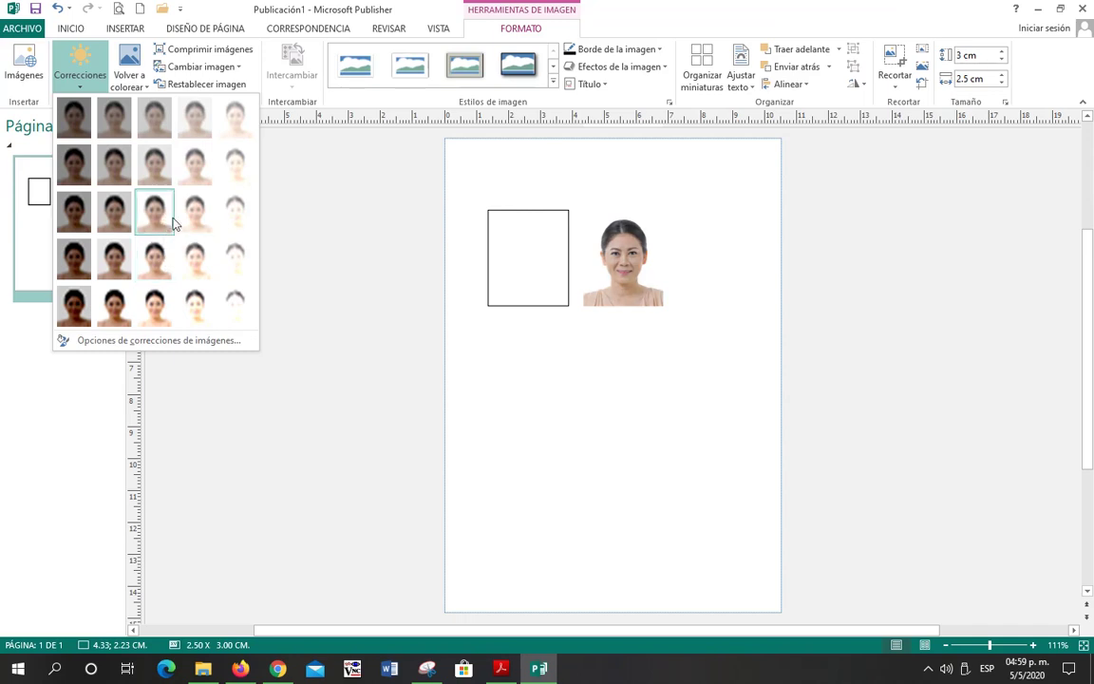
pyautogui.click(839, 344)
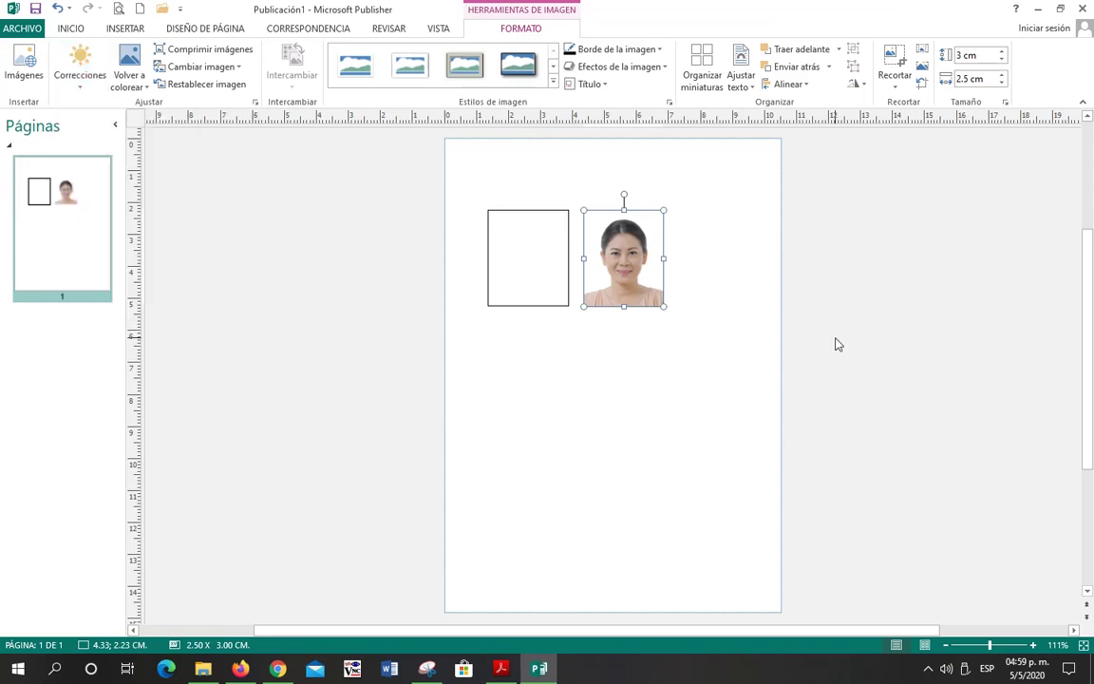
pyautogui.click(669, 378)
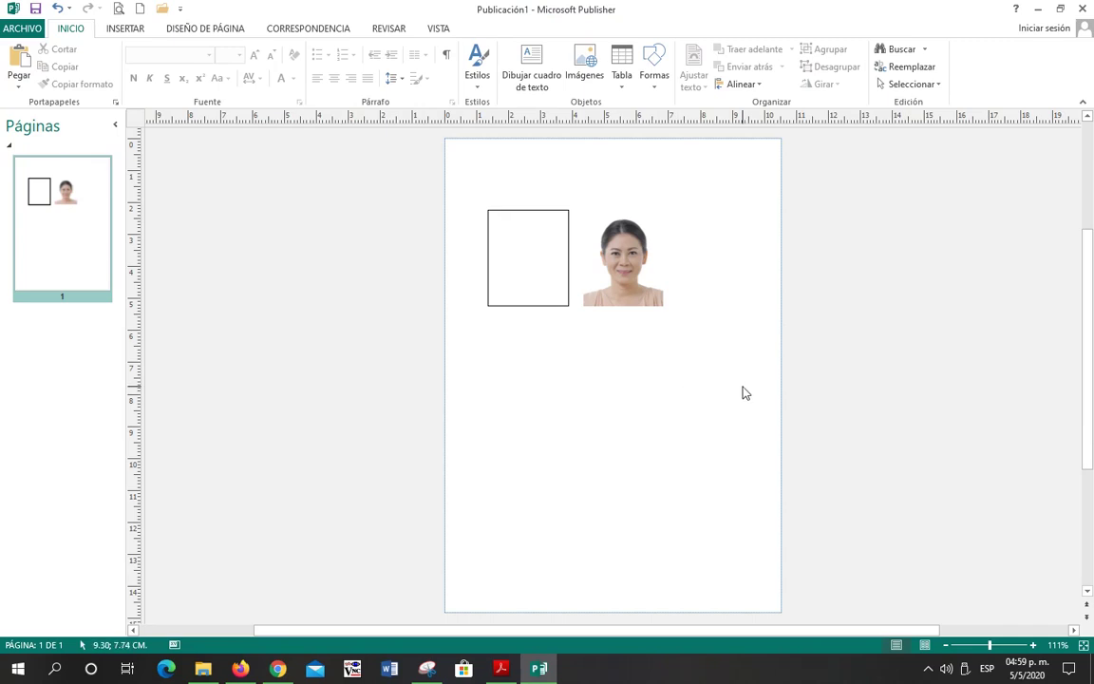
# Step: Start saving the cropped photo as a separate image and enter the file name ying yang
pyautogui.click(622, 270)
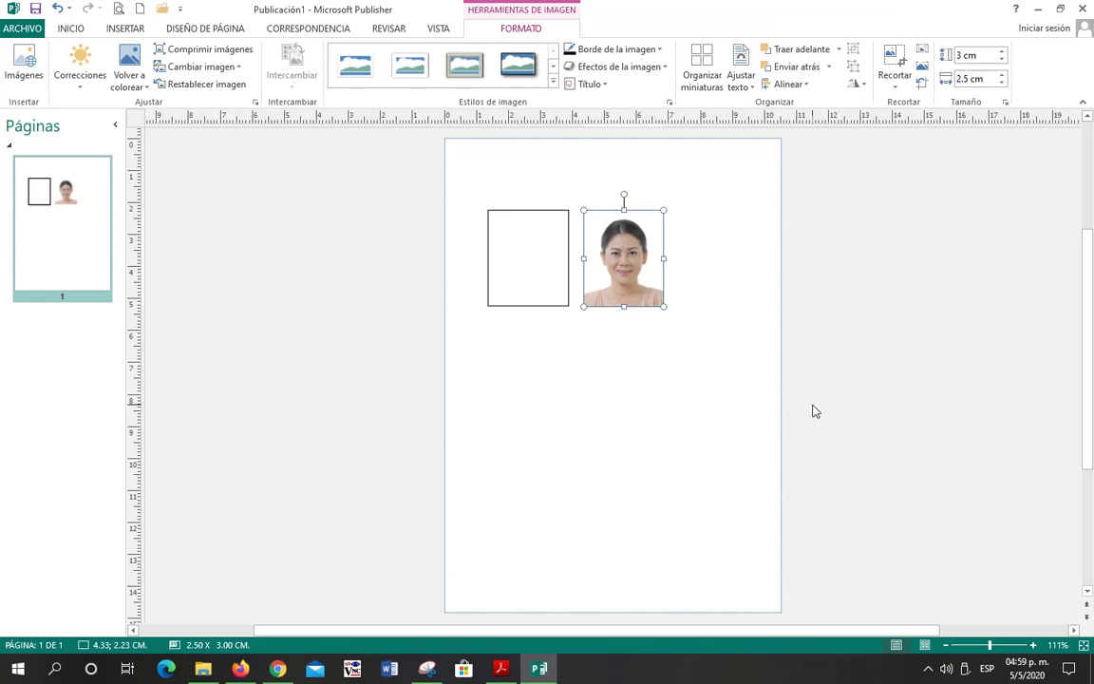
pyautogui.moveTo(630, 286); pyautogui.dragTo(638, 289)
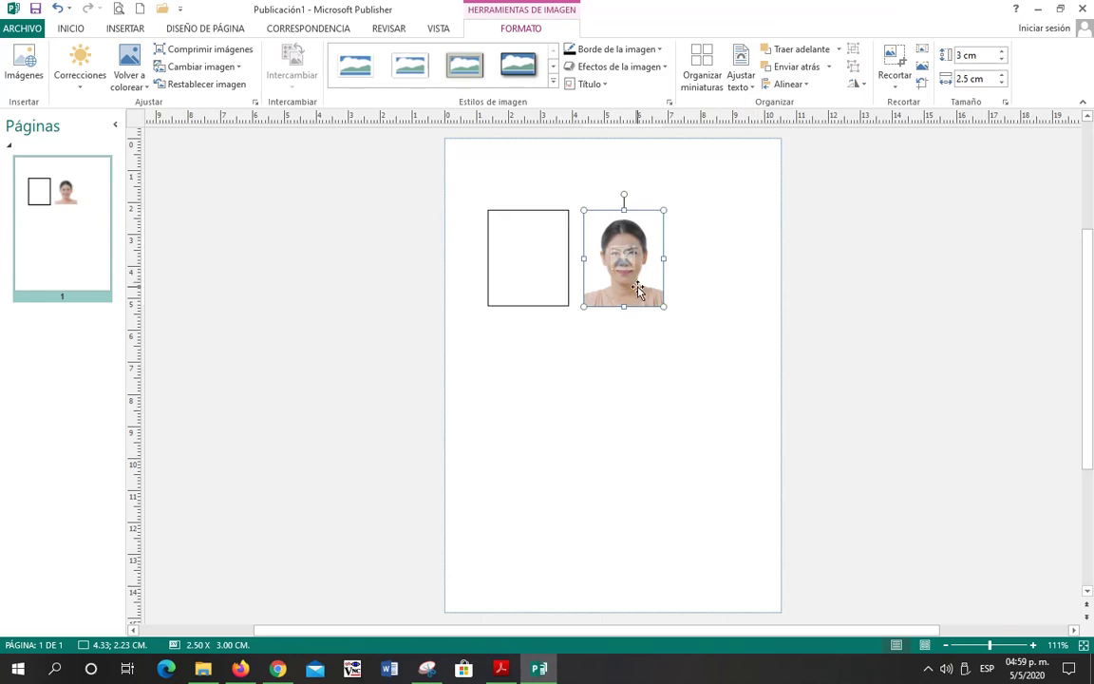
pyautogui.rightClick(639, 290)
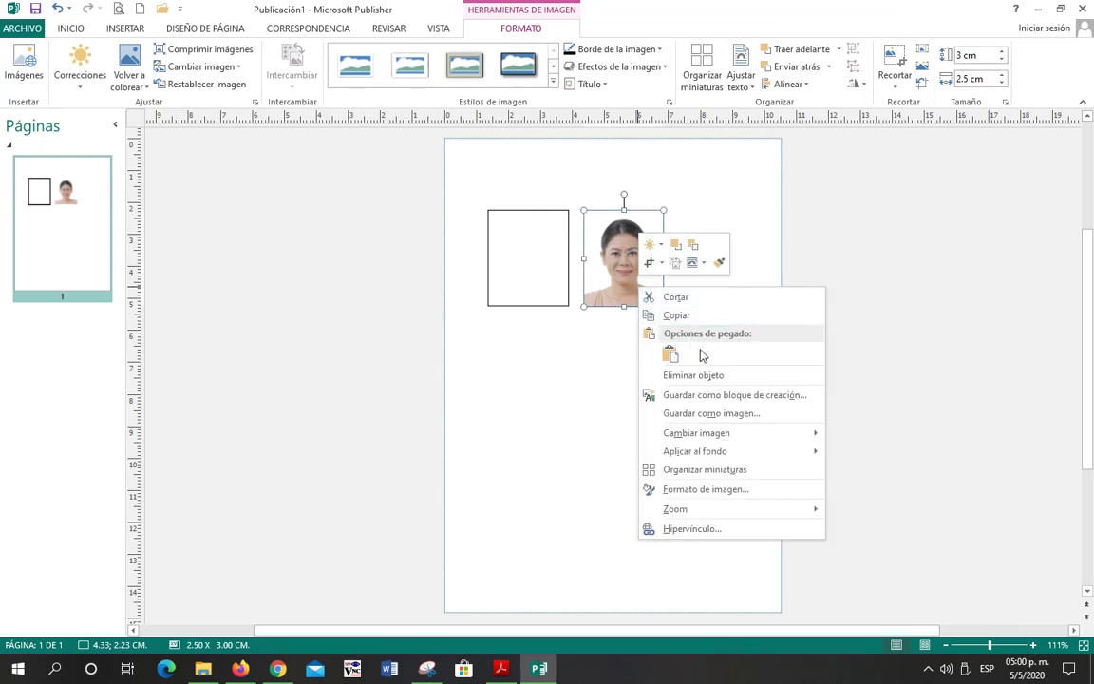
pyautogui.click(737, 416)
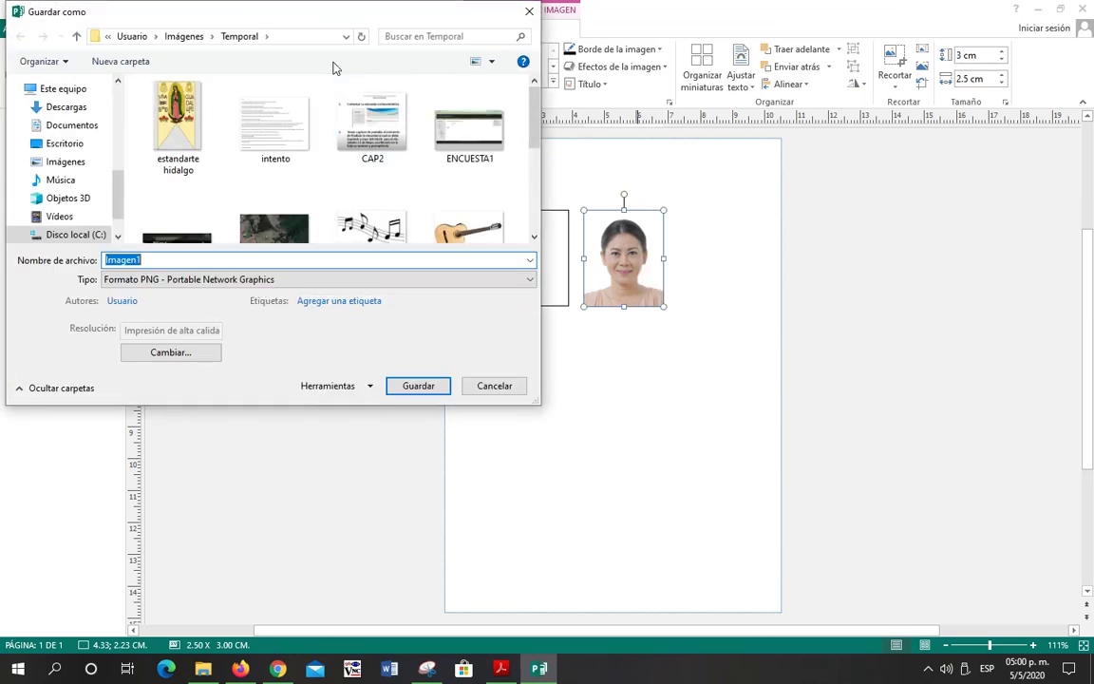
pyautogui.moveTo(320, 20); pyautogui.dragTo(659, 93)
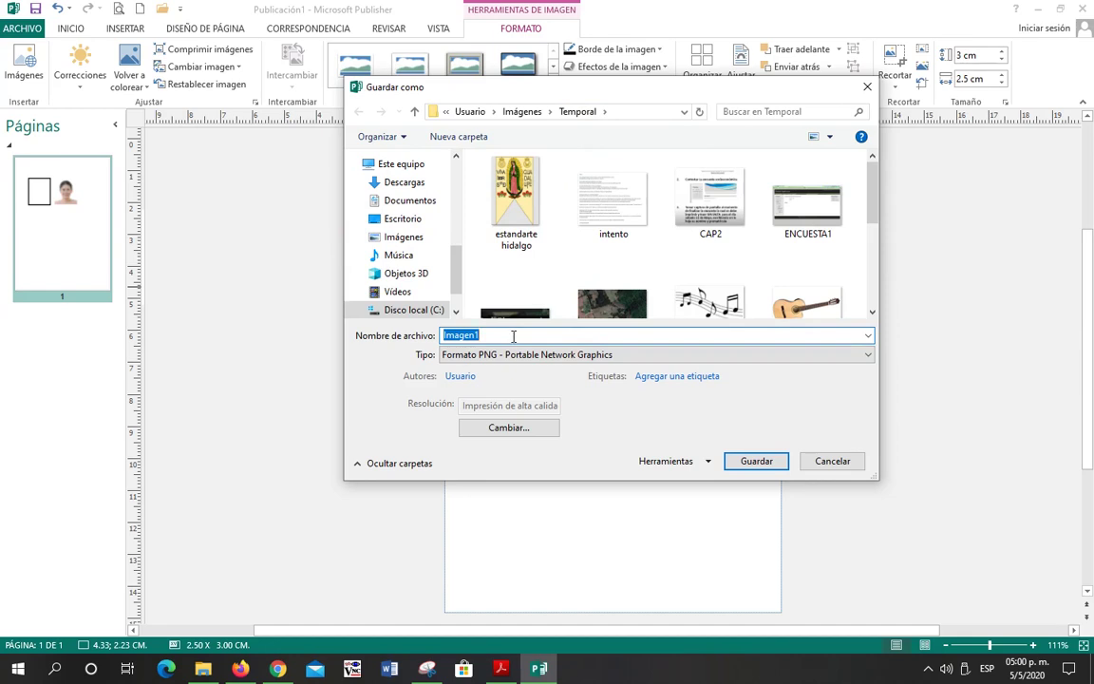
pyautogui.press('BackSpace')
pyautogui.write('ying yang')
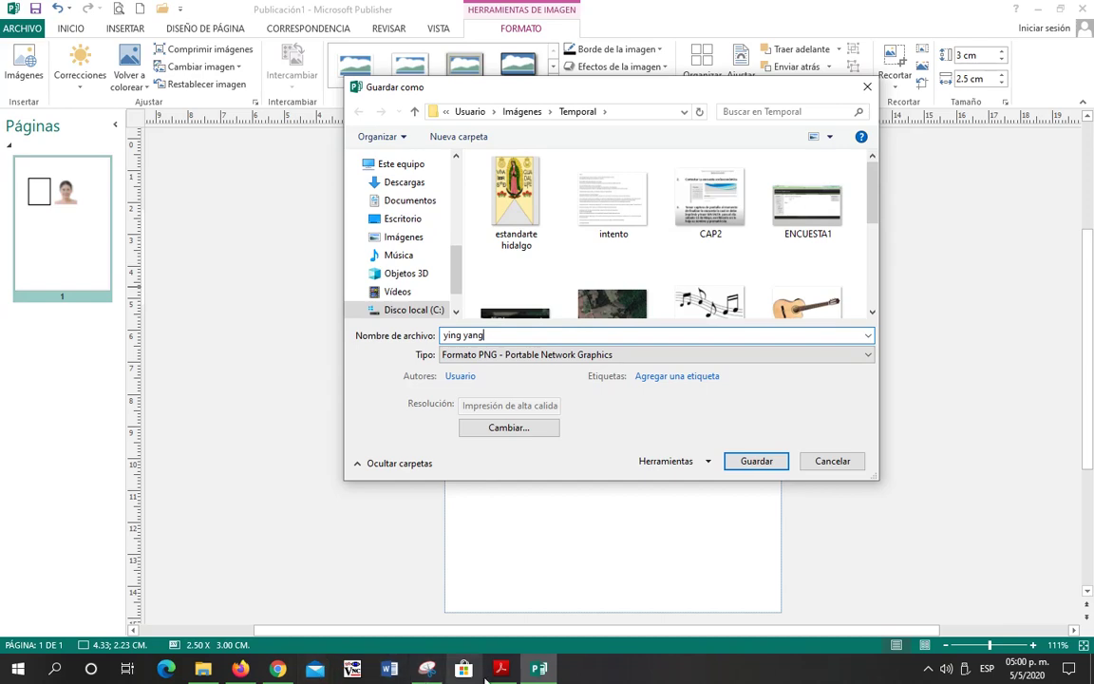
# Step: Switch to the Snipping Tool, circle the Formato requirement, underline PNG and JPG, and return to Publisher's save dialog
pyautogui.click(426, 670)
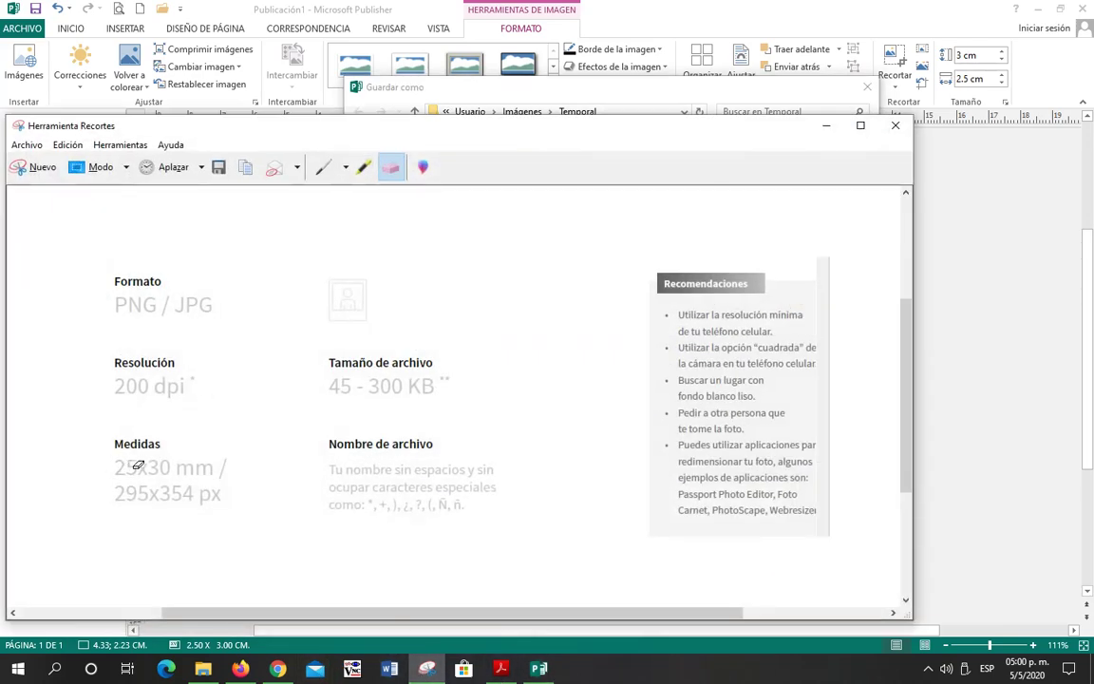
pyautogui.click(322, 168)
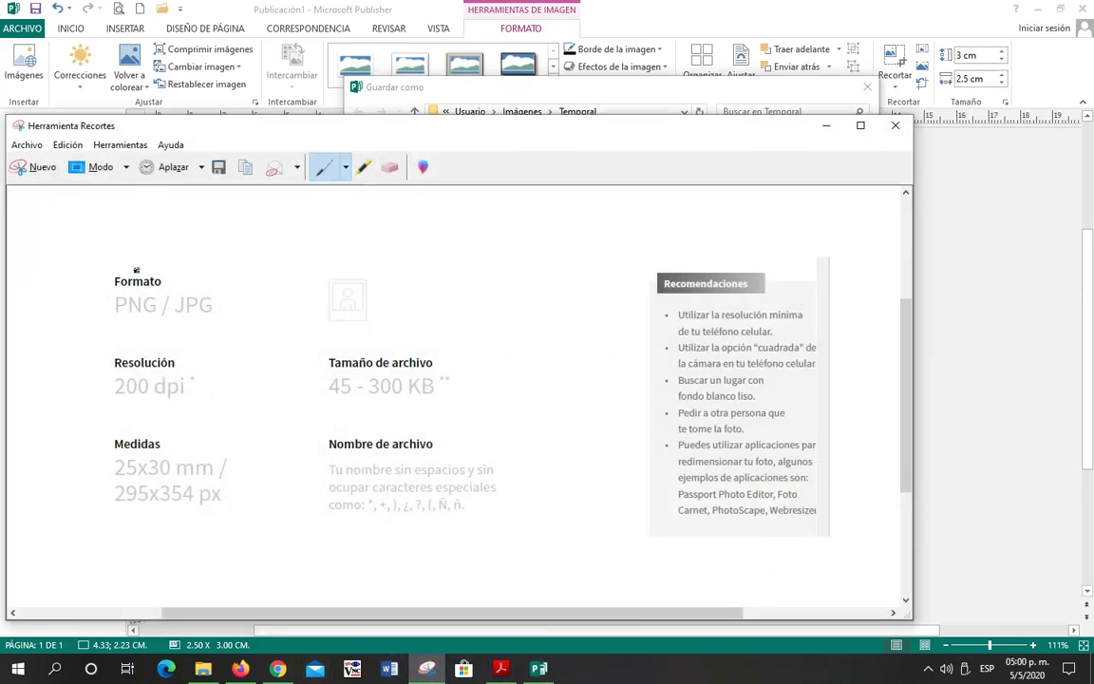
pyautogui.moveTo(188, 250)
pyautogui.mouseDown()
pyautogui.moveTo(96, 287)
pyautogui.moveTo(140, 338)
pyautogui.moveTo(239, 276)
pyautogui.moveTo(180, 250)
pyautogui.mouseUp()
pyautogui.moveTo(112, 320); pyautogui.dragTo(204, 327)
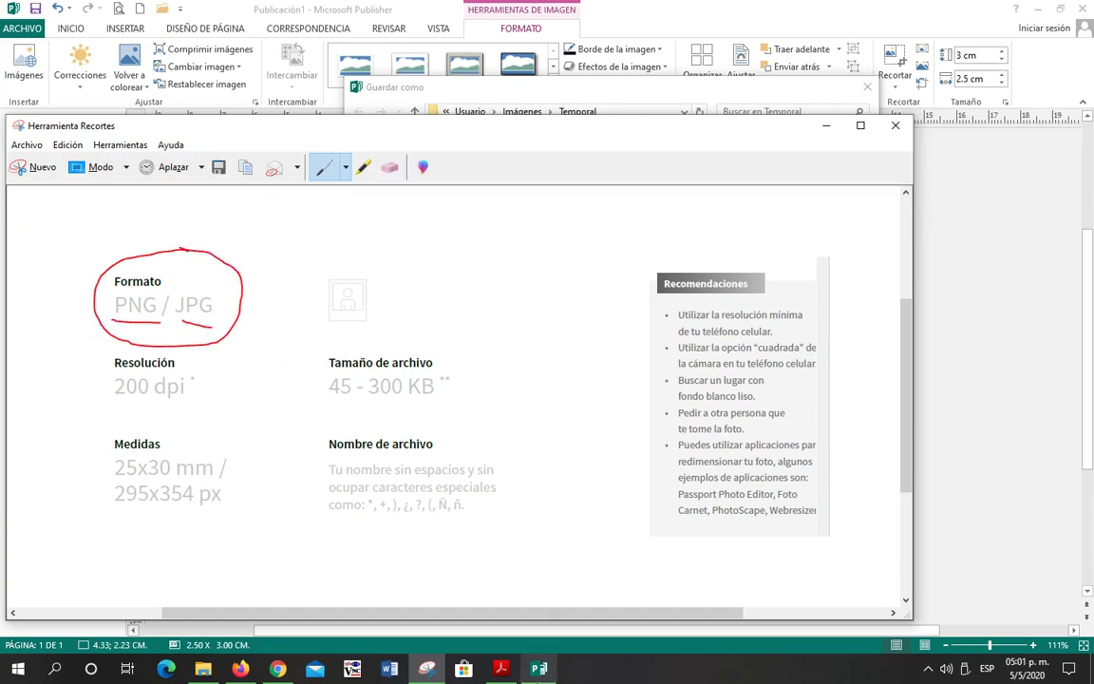
pyautogui.click(482, 623)
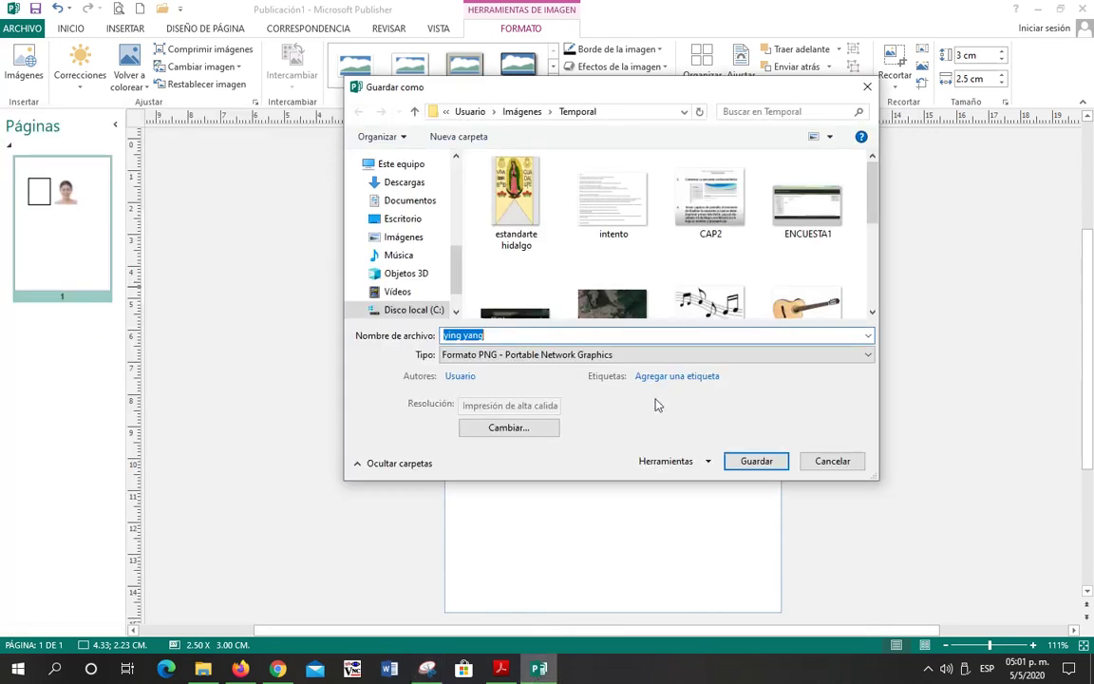
# Step: Choose the PNG - Portable Network Graphics format and save the photo in the Temporal folder
pyautogui.click(868, 355)
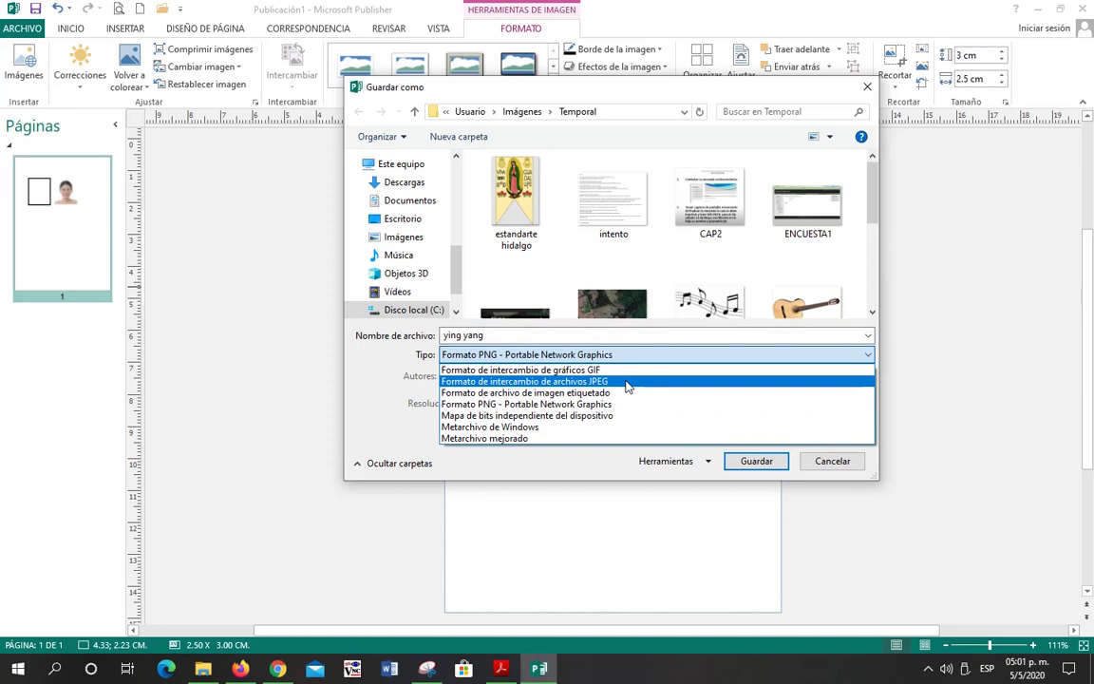
pyautogui.click(527, 404)
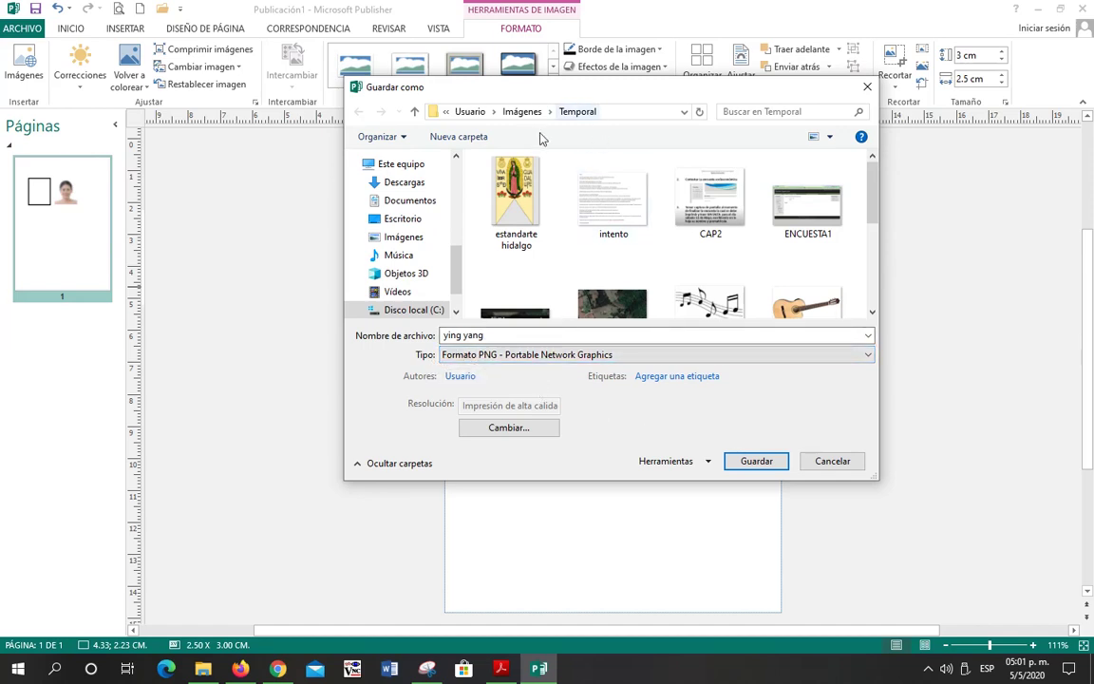
pyautogui.click(756, 461)
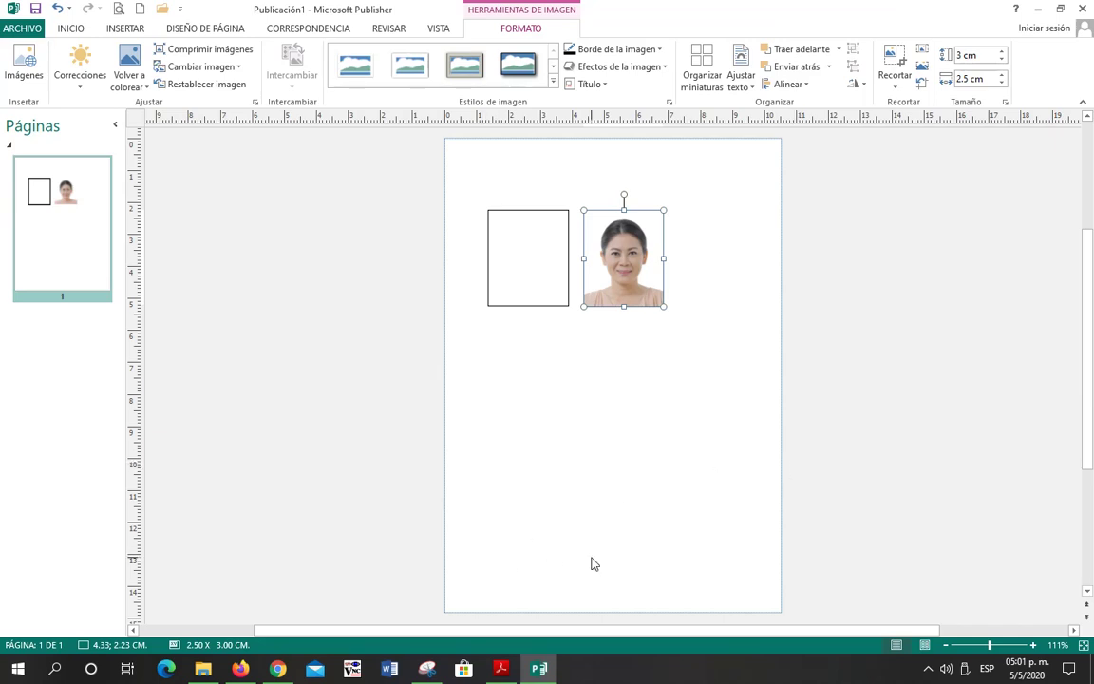
# Step: Switch to File Explorer, open the Temporal folder inside Imágenes, and locate the saved ying yang image
pyautogui.moveTo(206, 673)
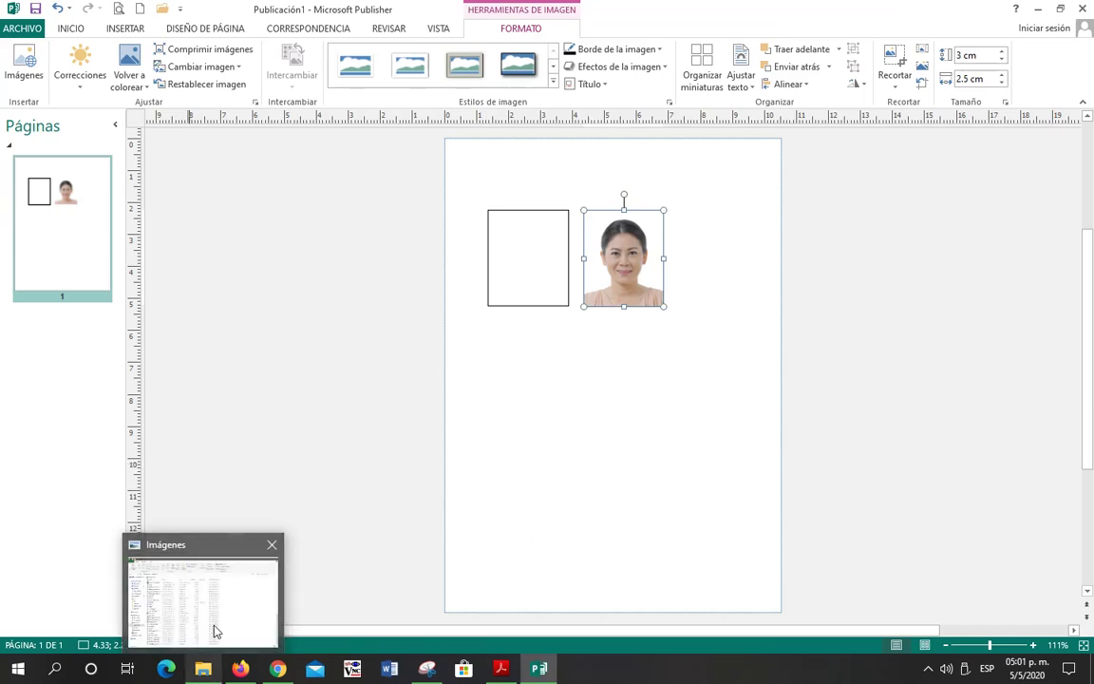
pyautogui.click(191, 562)
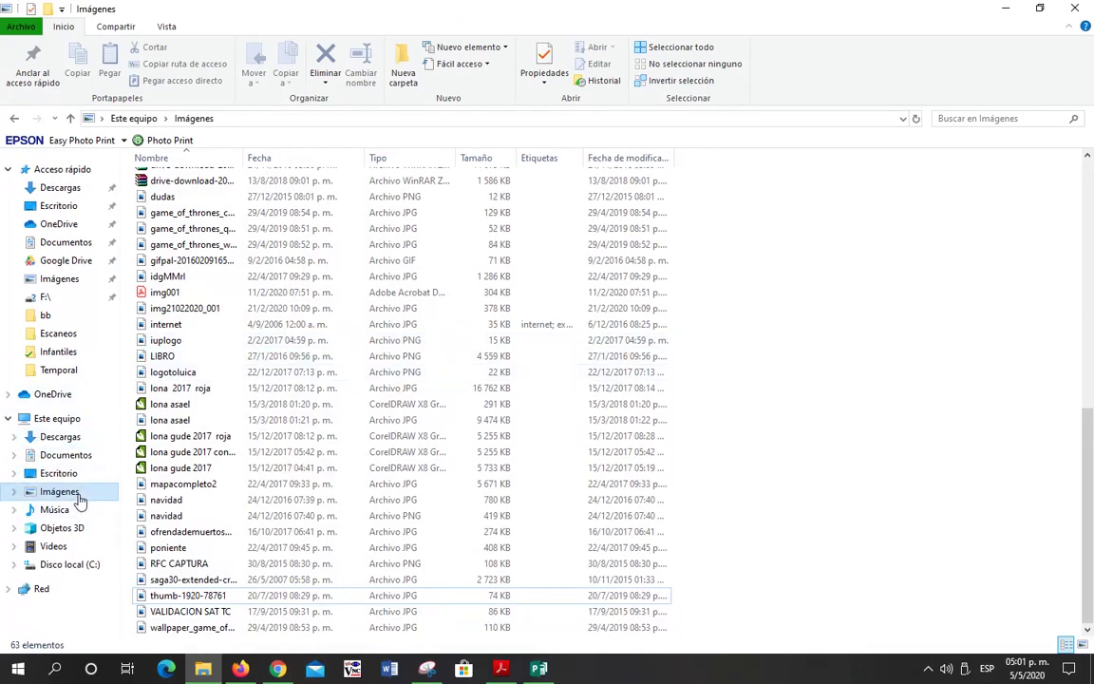
pyautogui.click(80, 493)
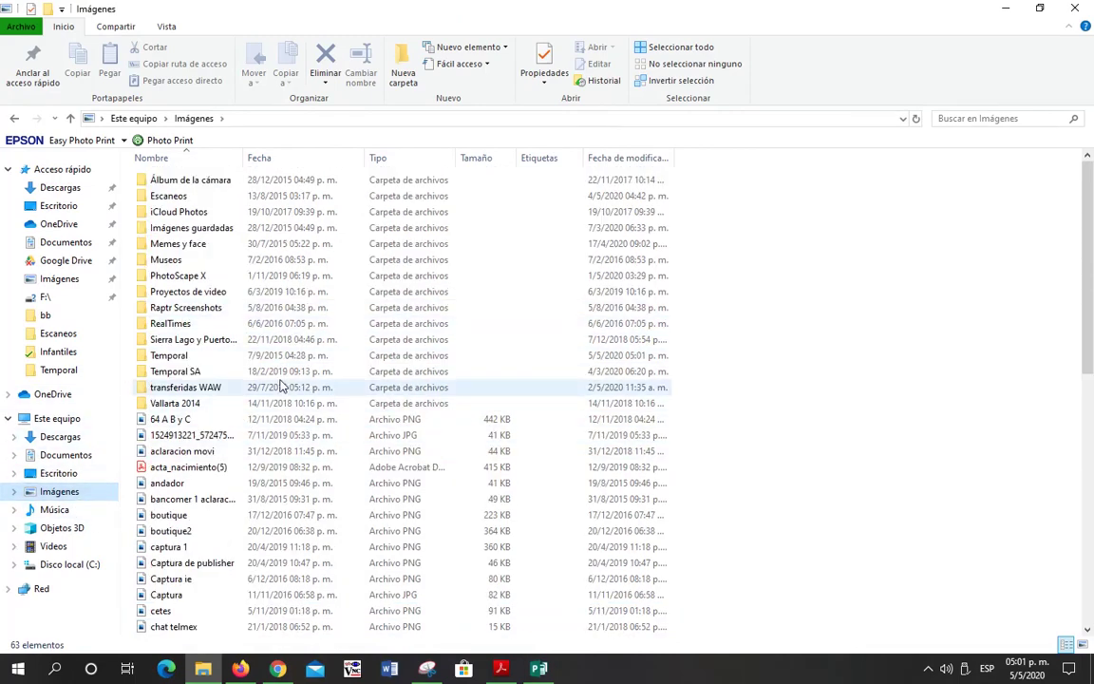
pyautogui.doubleClick(205, 360)
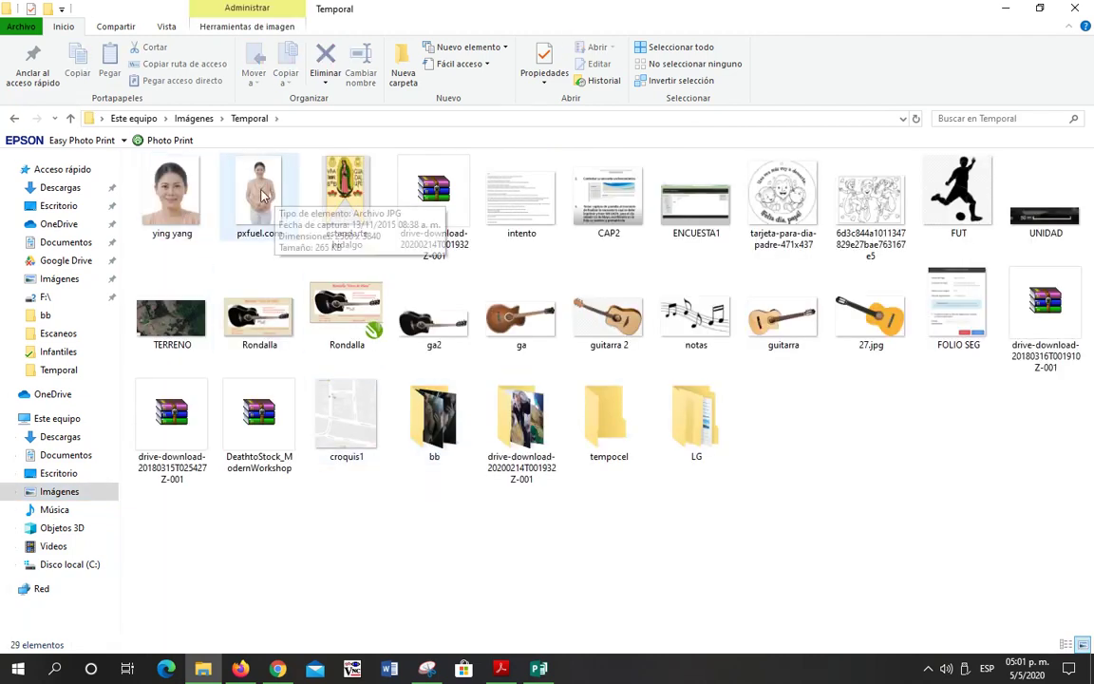
pyautogui.click(168, 189)
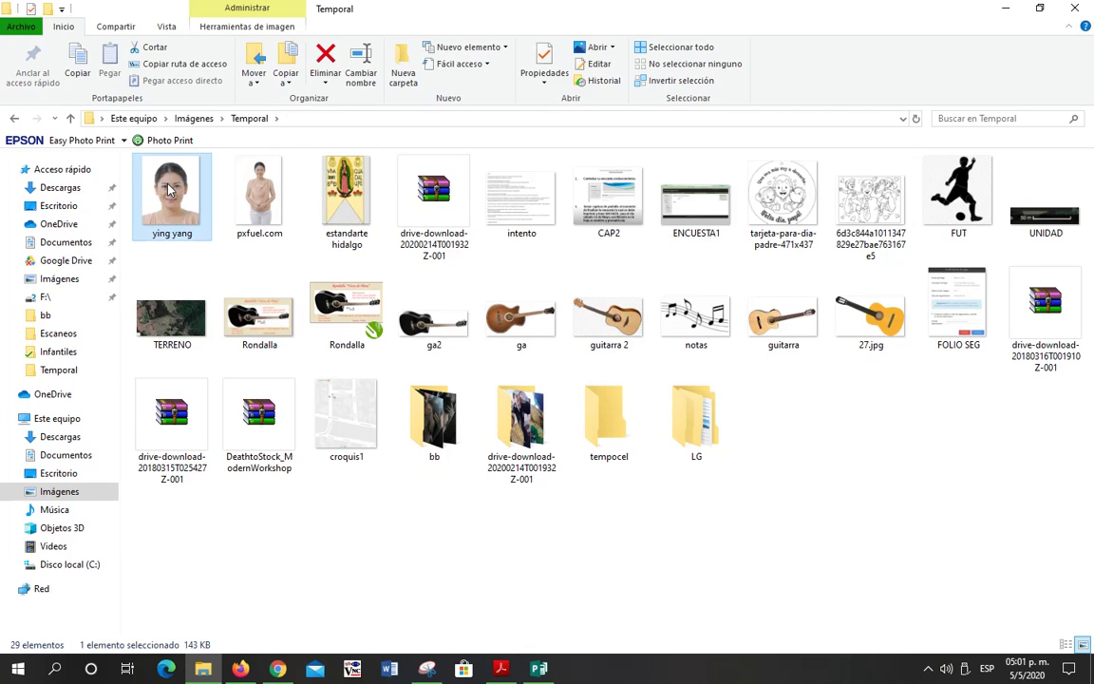
pyautogui.click(756, 458)
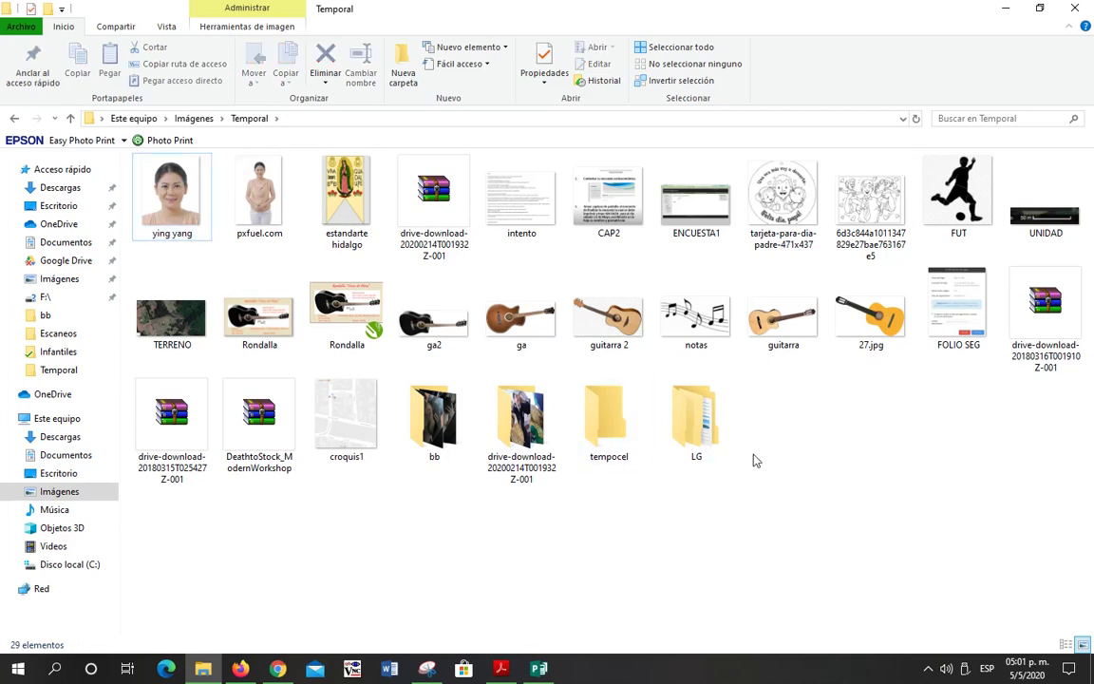
# Step: Open the properties of the ying yang image and check its file type and file size
pyautogui.rightClick(189, 221)
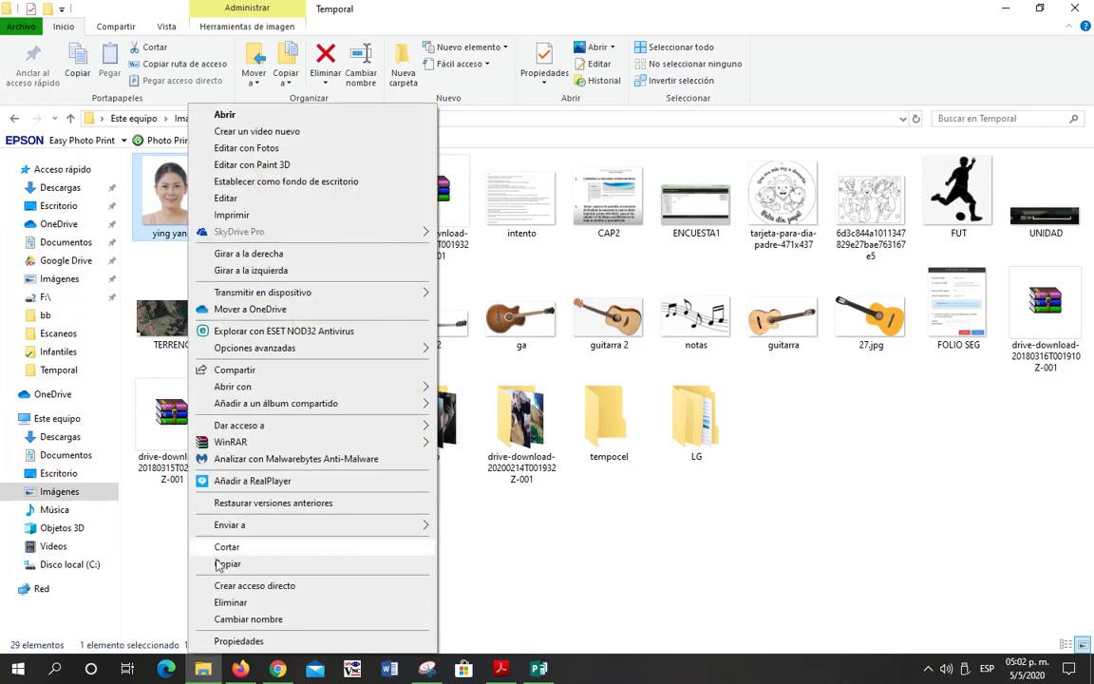
pyautogui.click(239, 641)
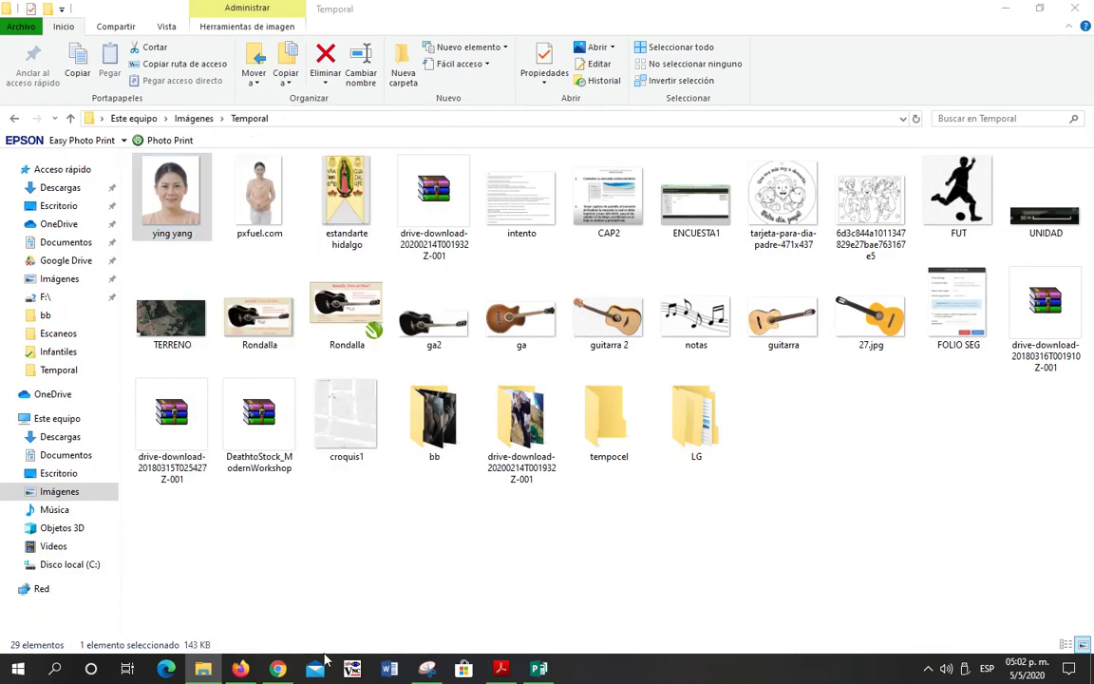
pyautogui.moveTo(388, 227); pyautogui.dragTo(674, 132)
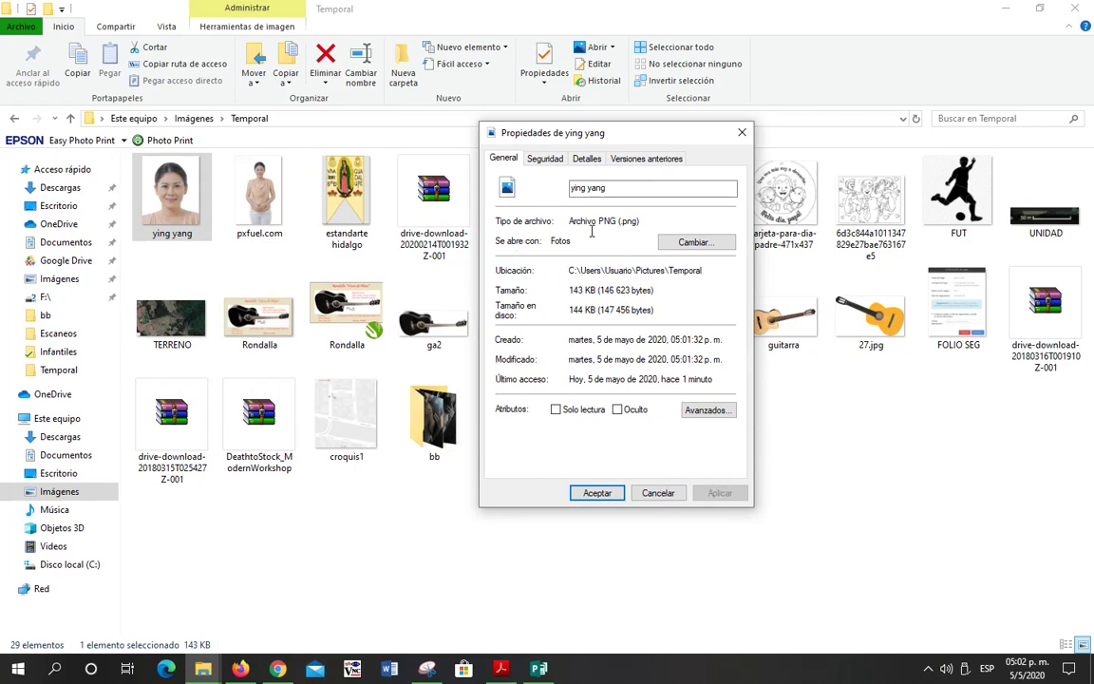
pyautogui.moveTo(570, 223); pyautogui.dragTo(646, 226)
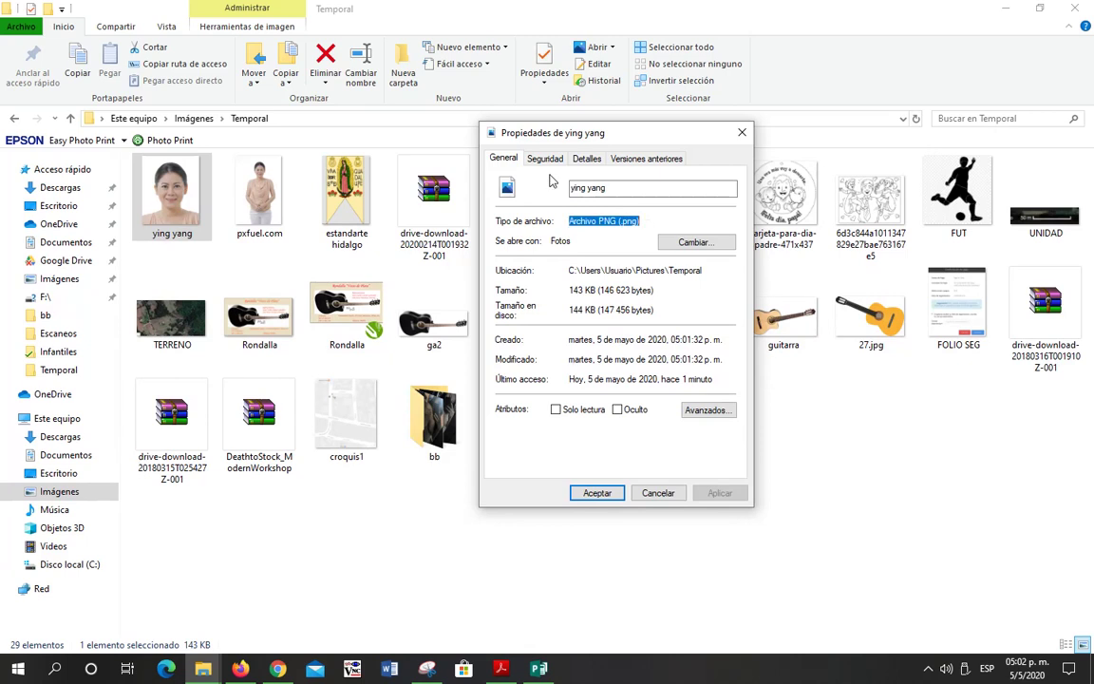
pyautogui.click(570, 290)
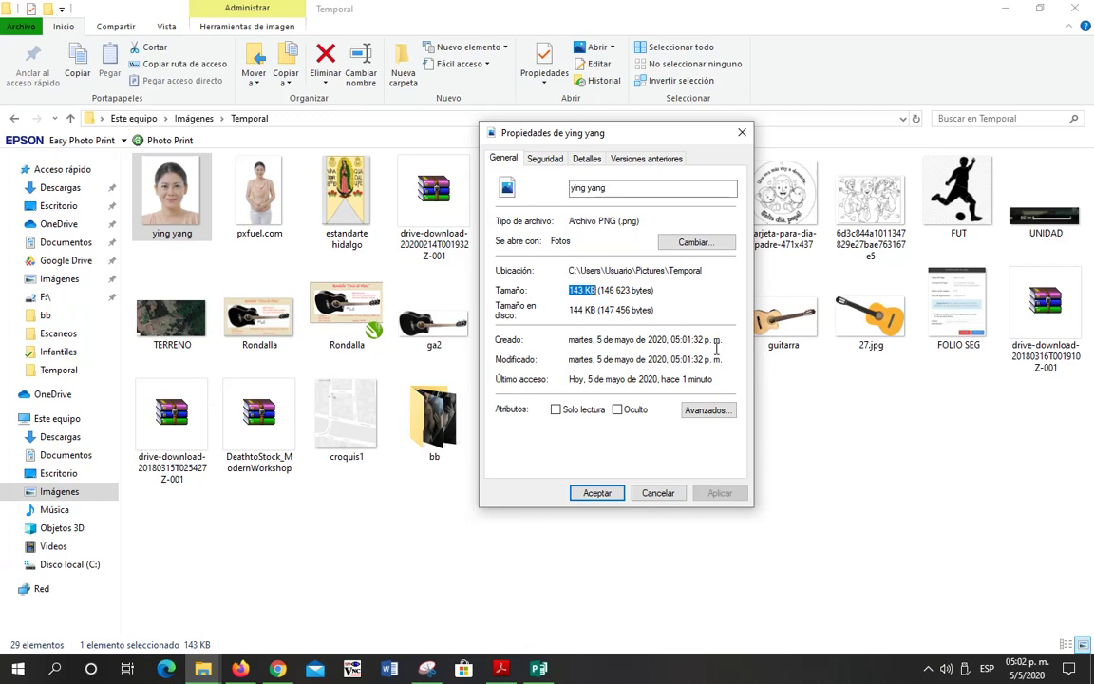
# Step: Switch to the Snipping Tool, circle the Tamaño de archivo requirement of 45 - 300 KB, and return to File Explorer
pyautogui.hotkey('alt', 'Tab')
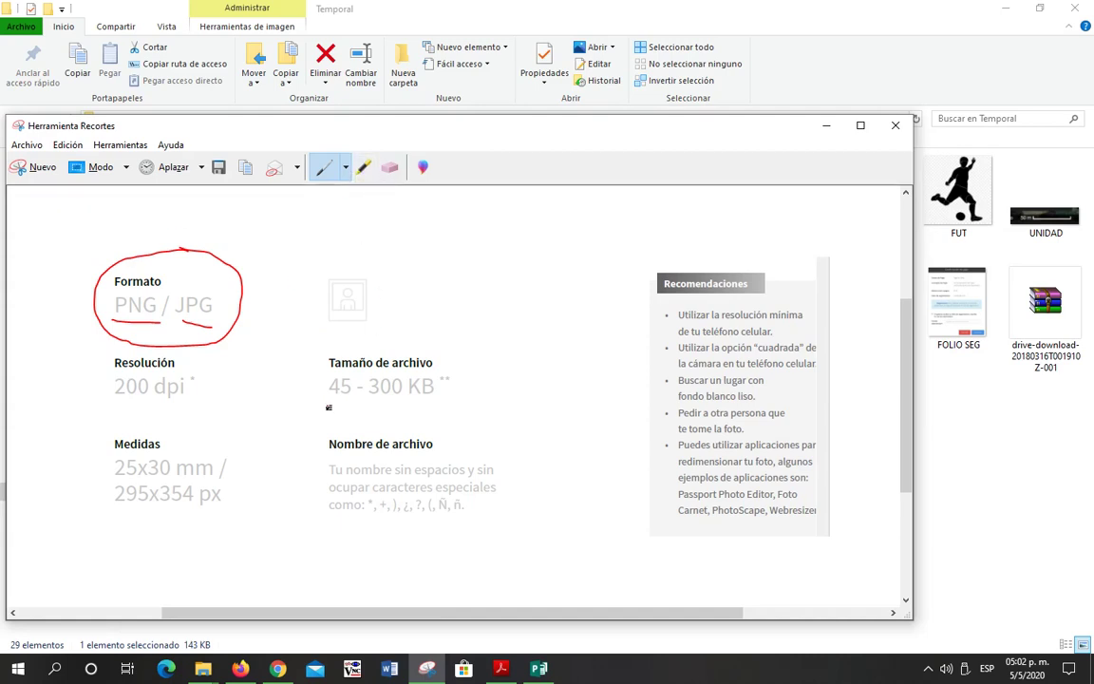
pyautogui.moveTo(318, 403)
pyautogui.mouseDown()
pyautogui.moveTo(446, 399)
pyautogui.moveTo(379, 324)
pyautogui.moveTo(294, 362)
pyautogui.moveTo(321, 402)
pyautogui.mouseUp()
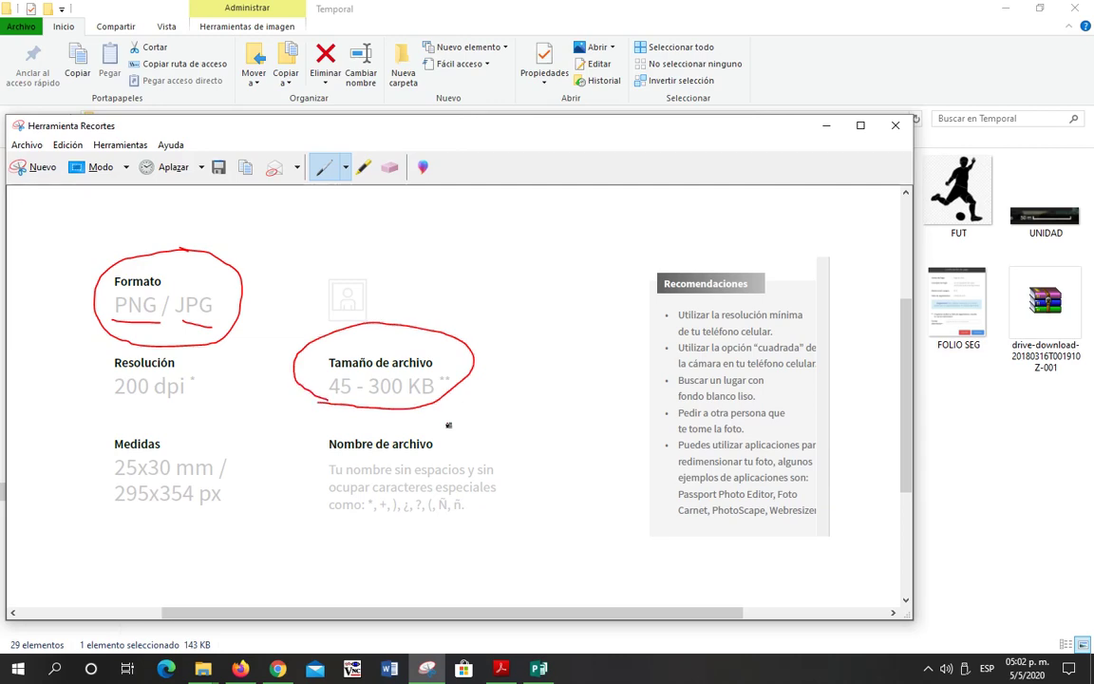
pyautogui.click(620, 7)
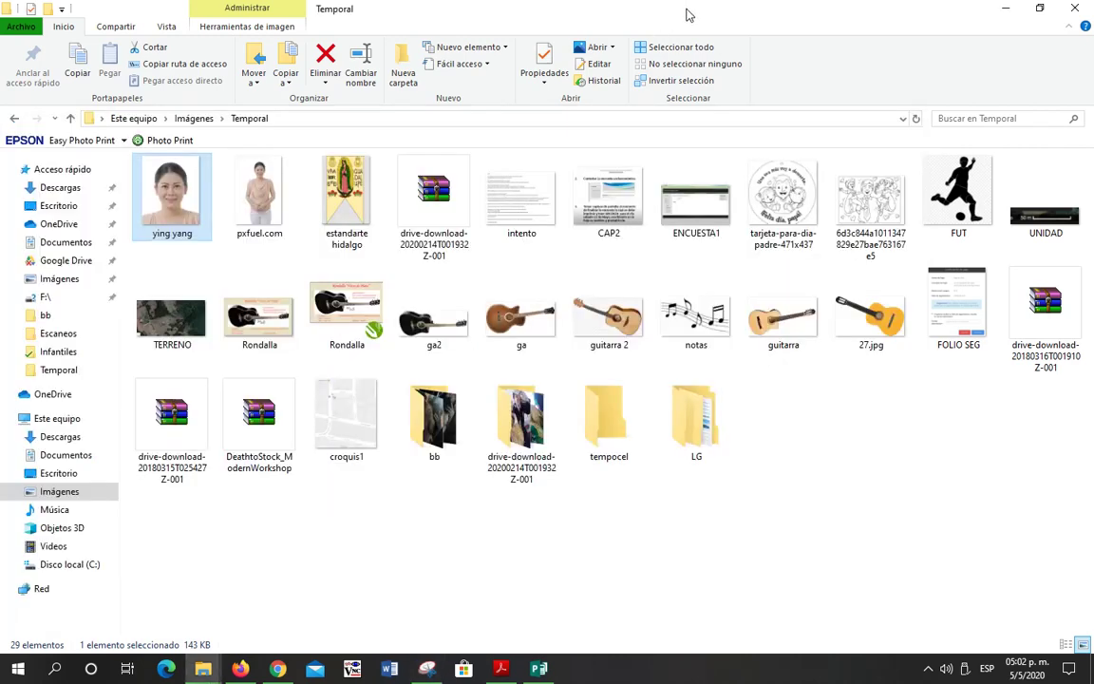
# Step: Reopen the properties of the ying yang image over the requirements capture and check its detailed width and height in pixels
pyautogui.rightClick(195, 231)
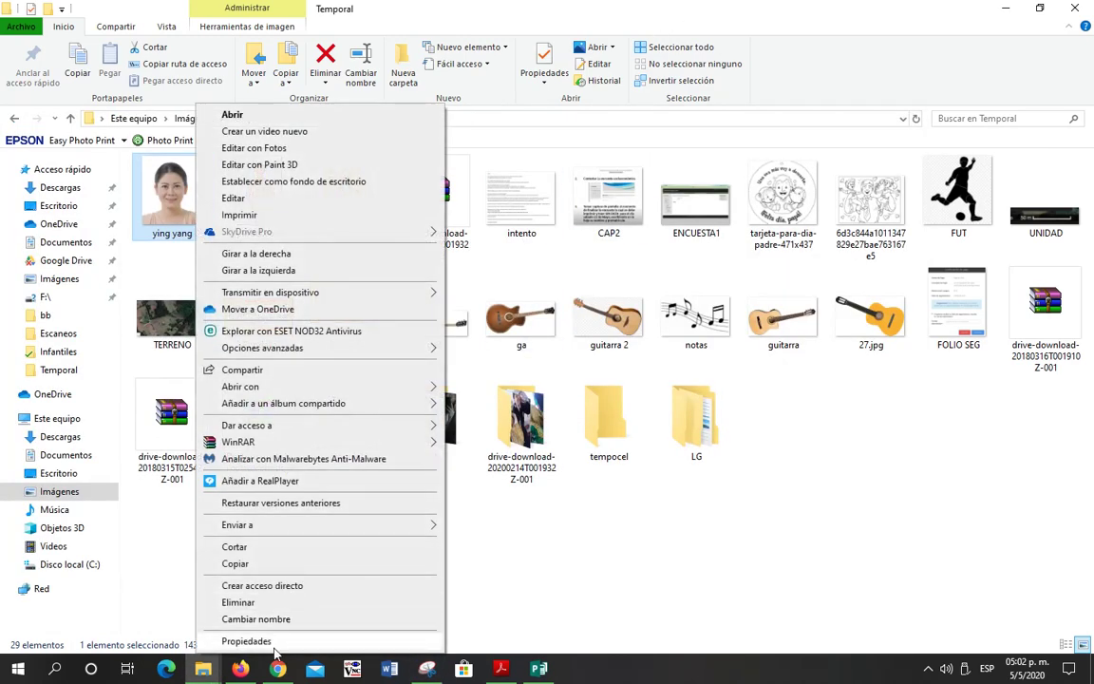
pyautogui.click(228, 638)
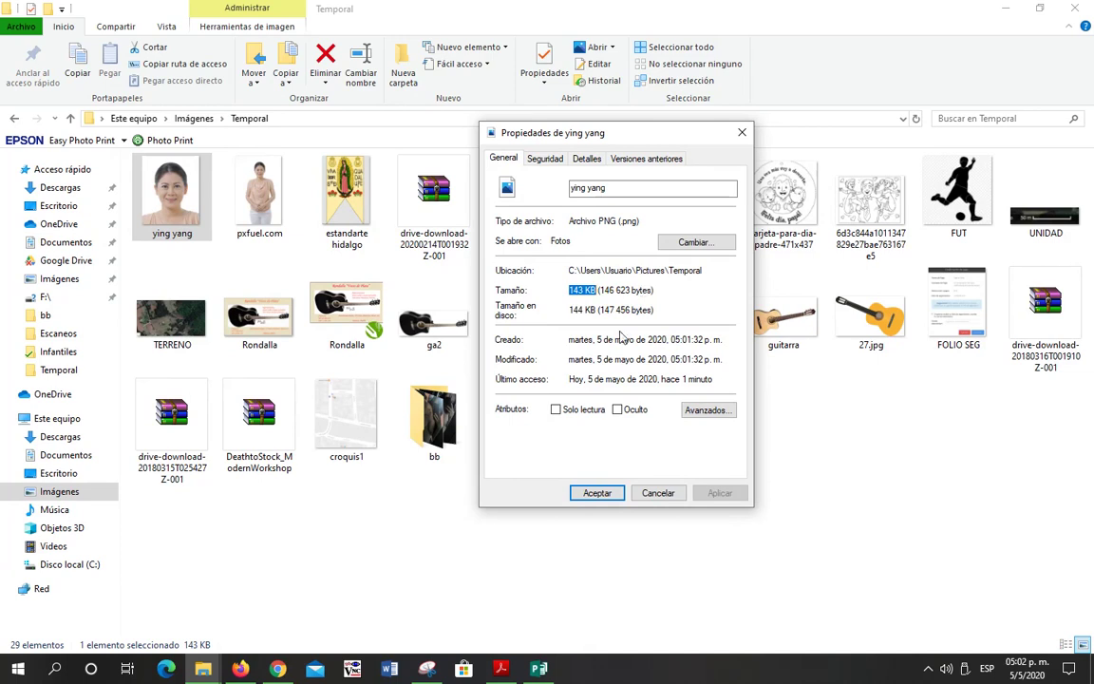
pyautogui.hotkey('alt', 'Tab')
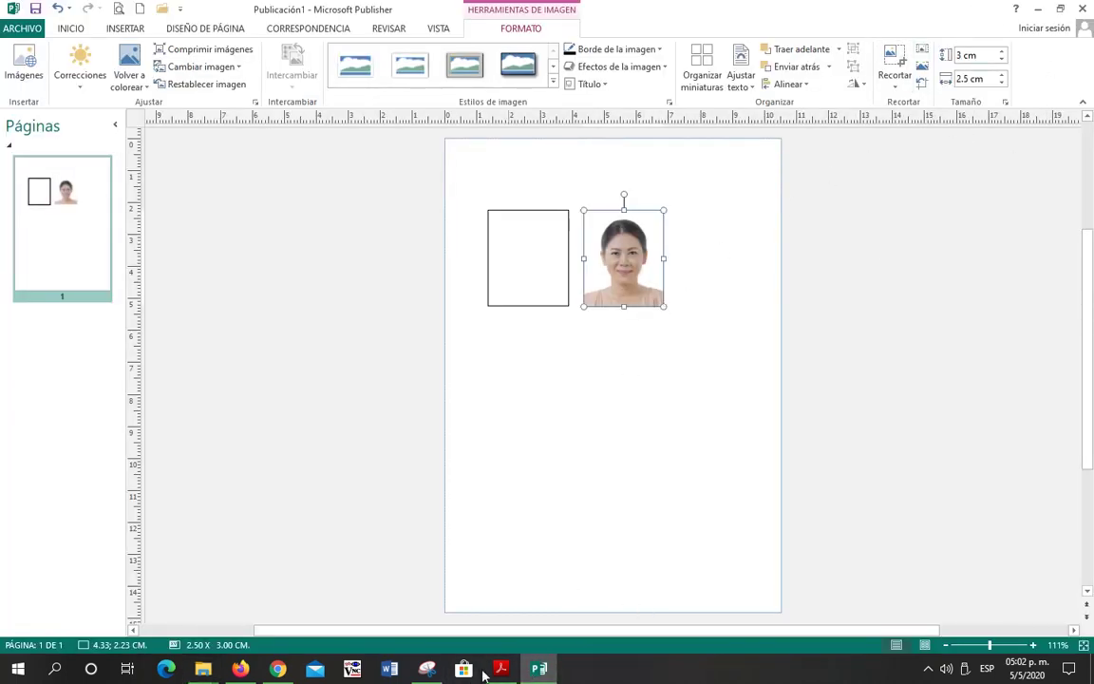
pyautogui.click(427, 670)
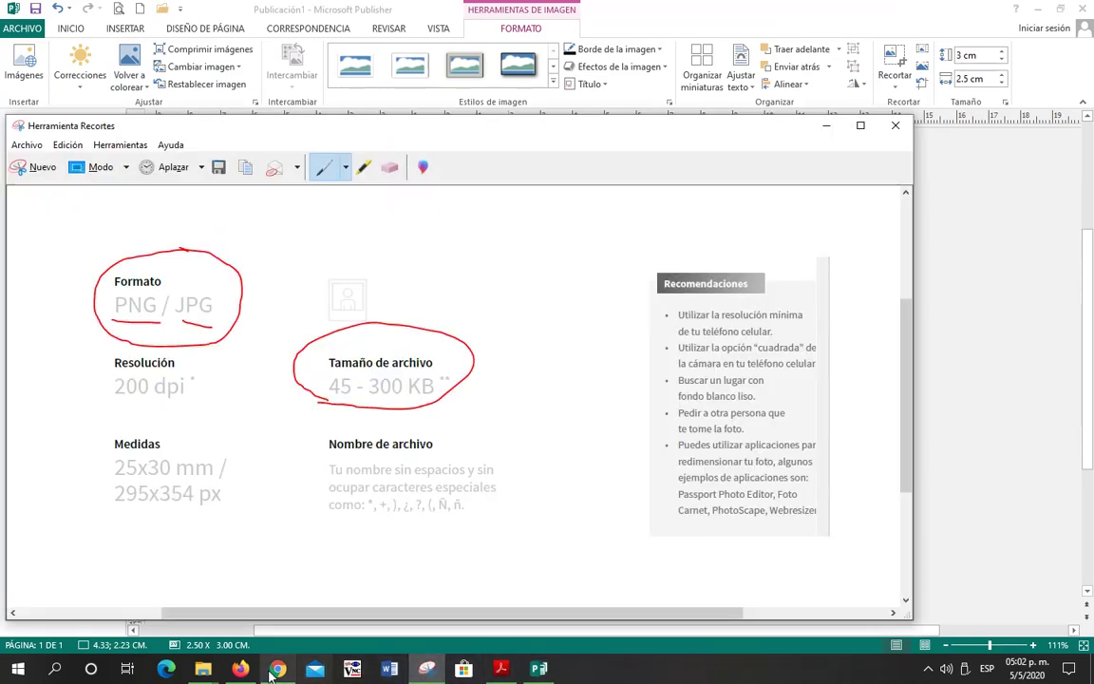
pyautogui.click(203, 669)
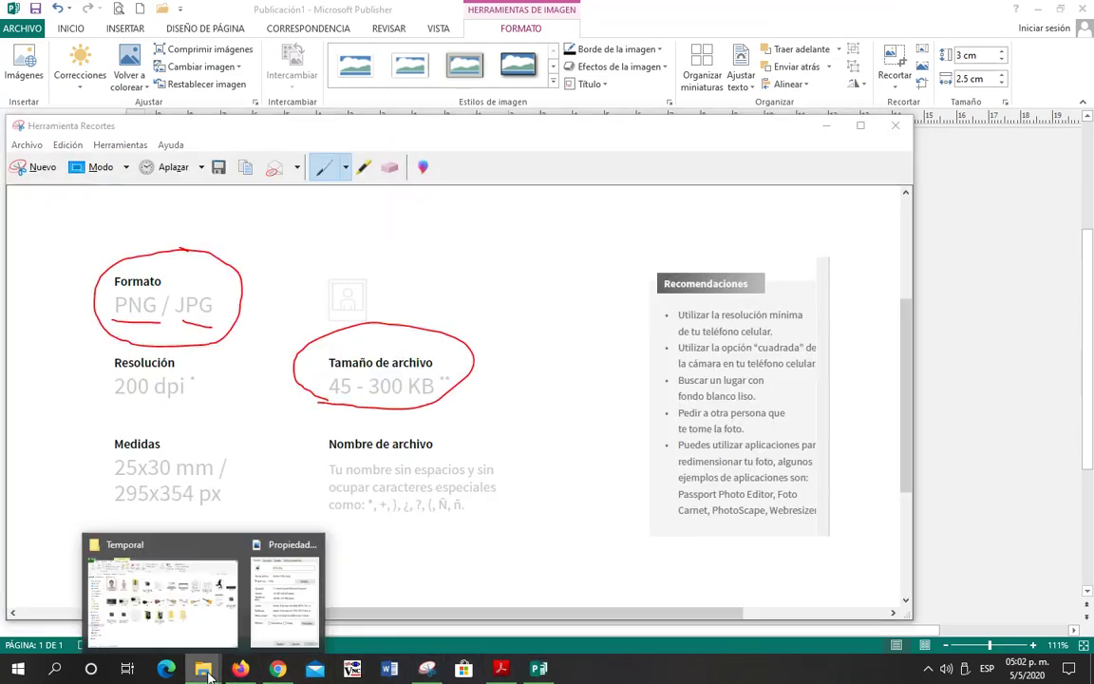
pyautogui.click(286, 600)
pyautogui.click(588, 160)
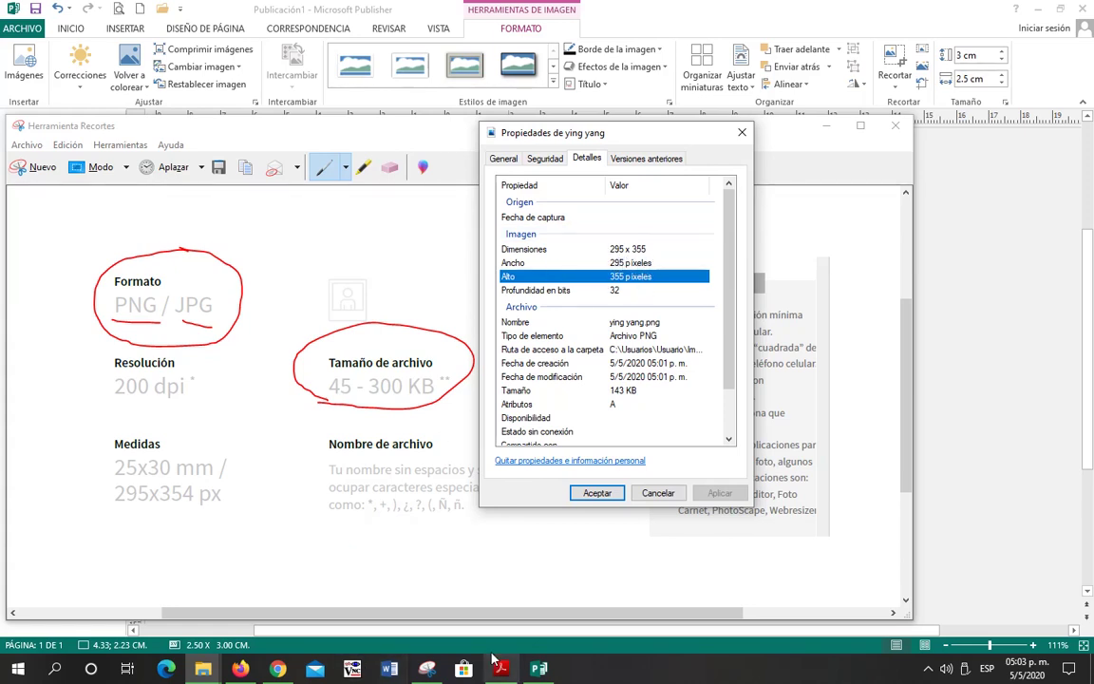
# Step: Switch to the Snipping Tool, circle and underline the 295x354 px measurement under Medidas, and return to the image's properties
pyautogui.moveTo(435, 675)
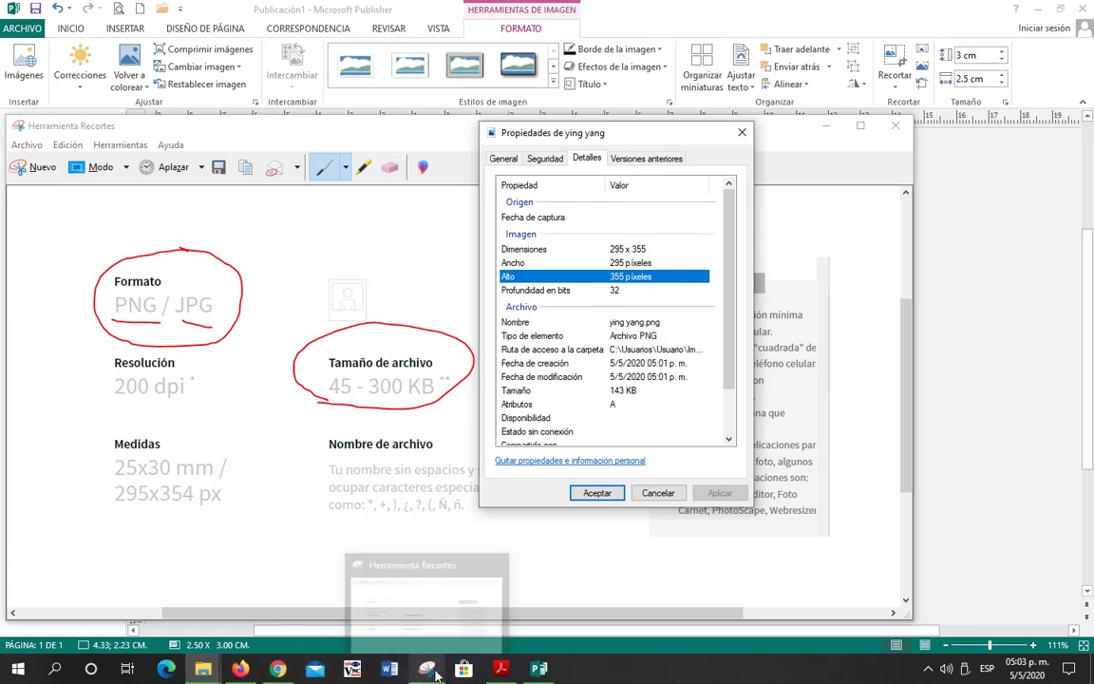
pyautogui.click(387, 142)
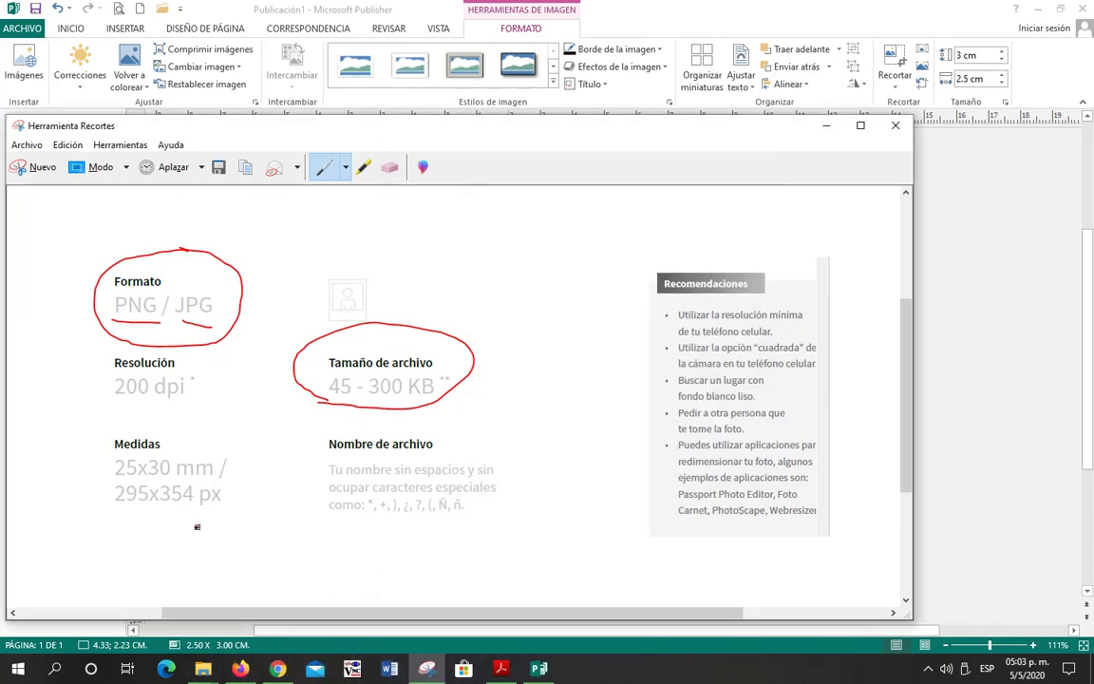
pyautogui.moveTo(137, 484)
pyautogui.mouseDown()
pyautogui.moveTo(118, 489)
pyautogui.moveTo(194, 532)
pyautogui.moveTo(235, 498)
pyautogui.moveTo(149, 478)
pyautogui.mouseUp()
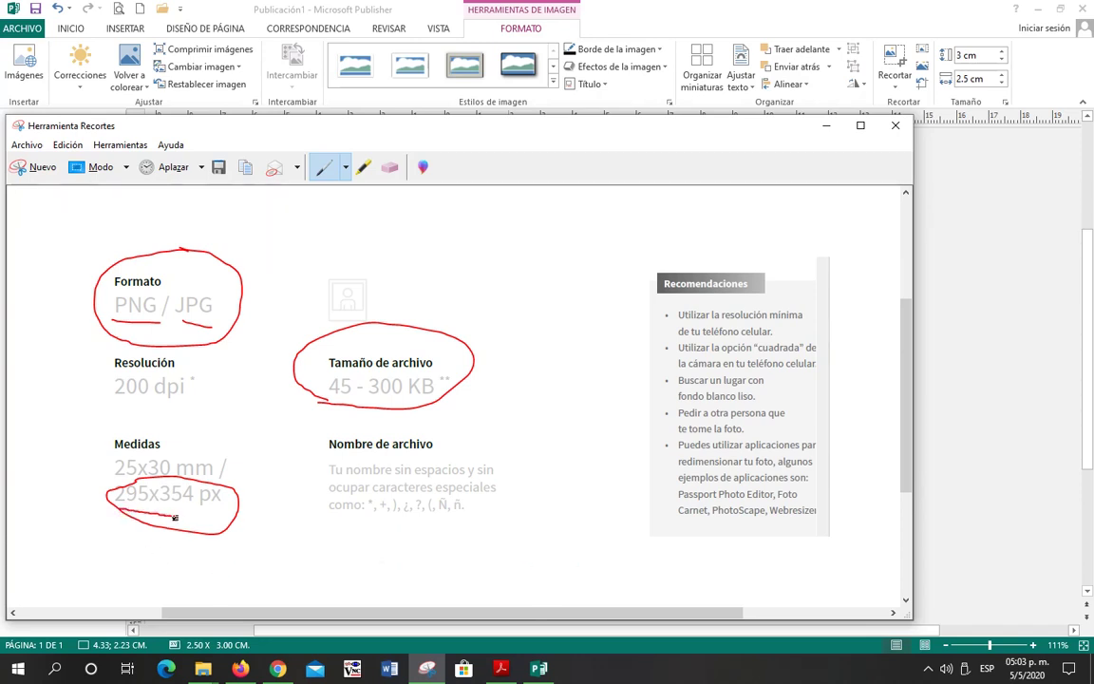
pyautogui.hotkey('alt', 'Tab')
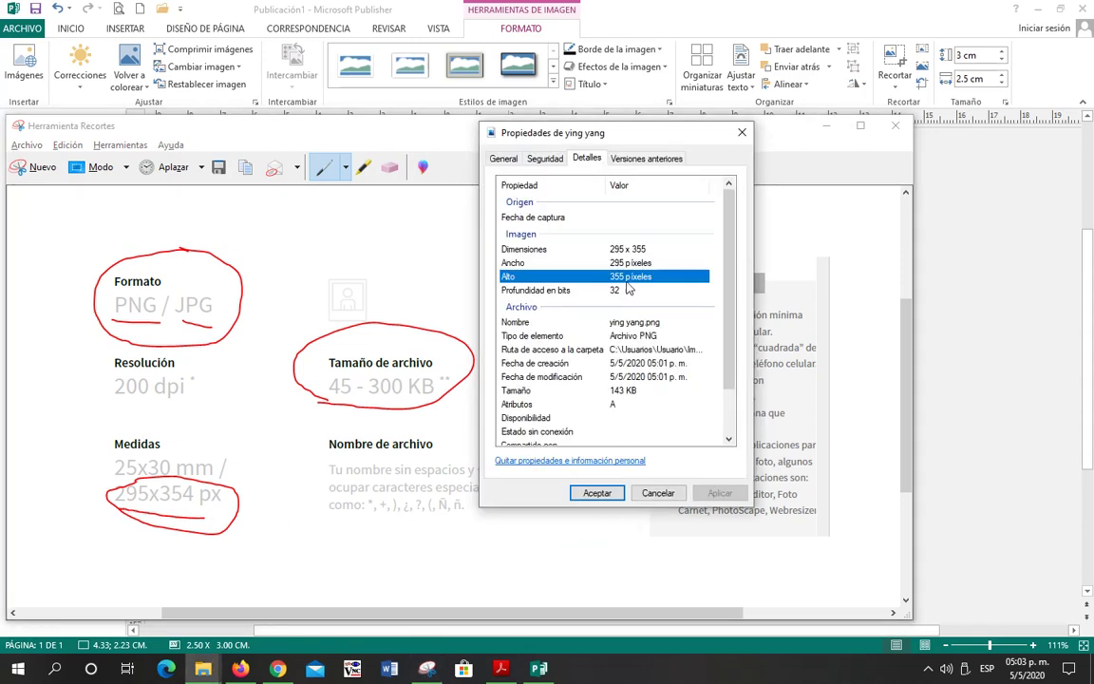